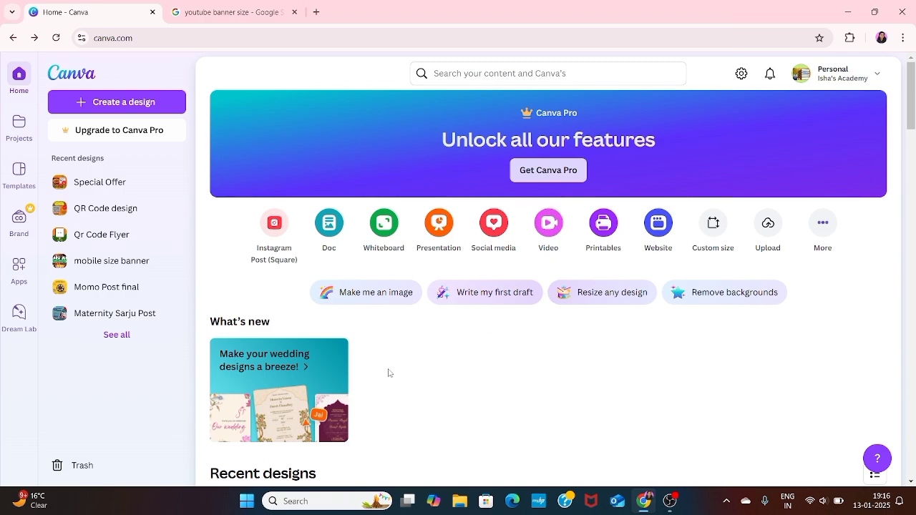
# - Create a new Food YouTube Banner design at 2560 × 1440 px
pyautogui.scroll(-4, 388, 373)
pyautogui.scroll(4, 389, 372)
pyautogui.click(145, 100)
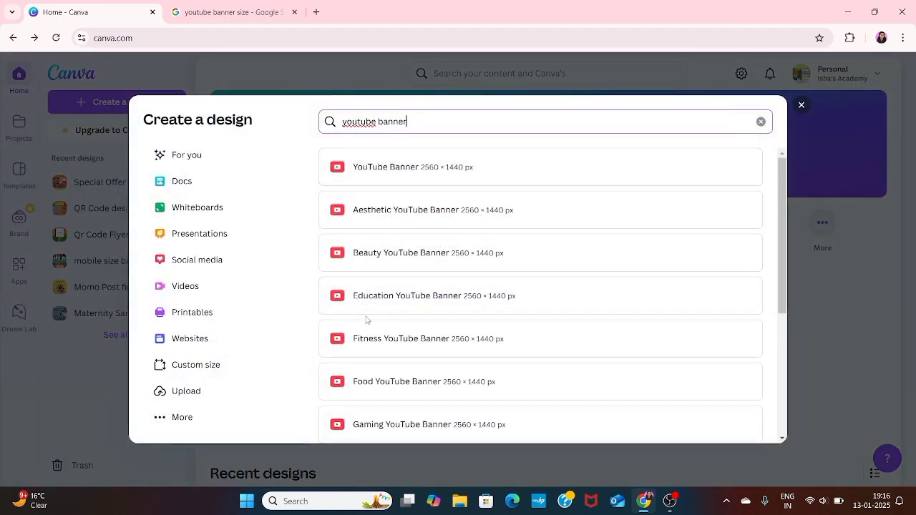
pyautogui.click(366, 396)
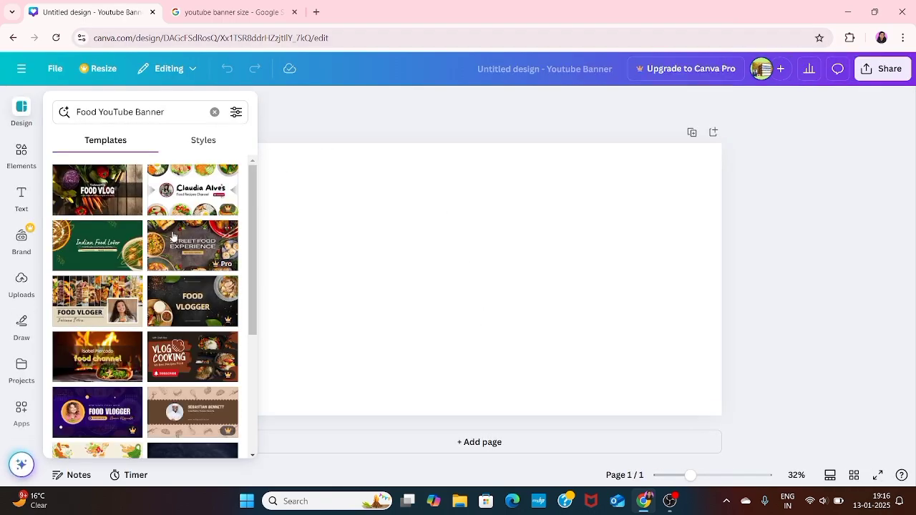
# - Close the template suggestions, show rulers and guides, and view the 'youtube banner size' results
pyautogui.scroll(-2, 161, 292)
pyautogui.scroll(-5, 160, 293)
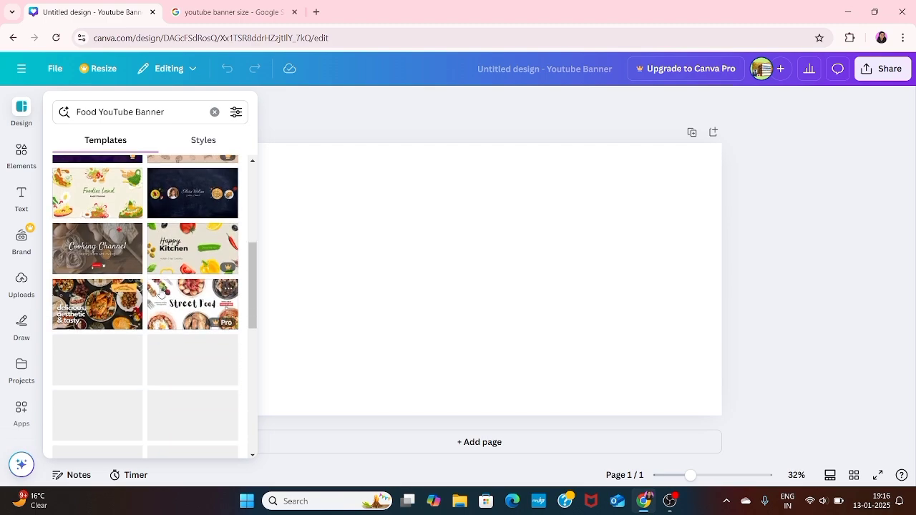
pyautogui.scroll(-6, 161, 293)
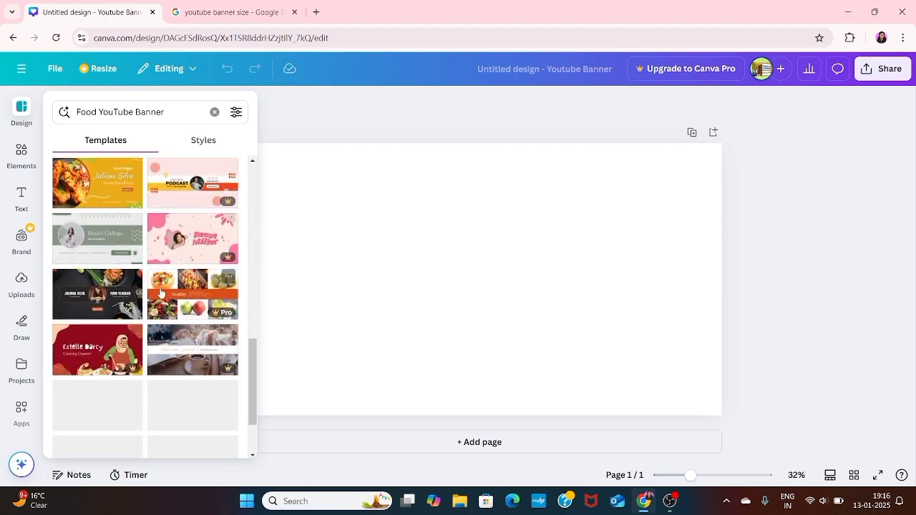
pyautogui.scroll(8, 161, 292)
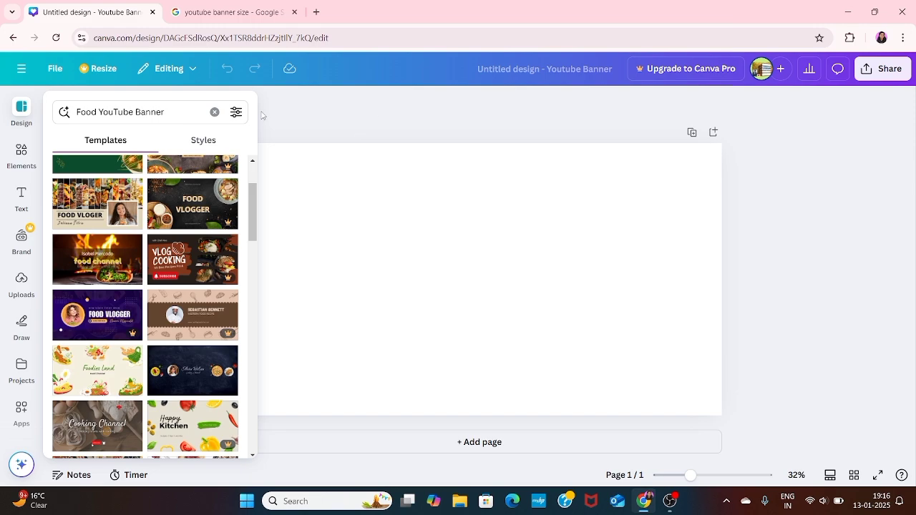
pyautogui.click(273, 102)
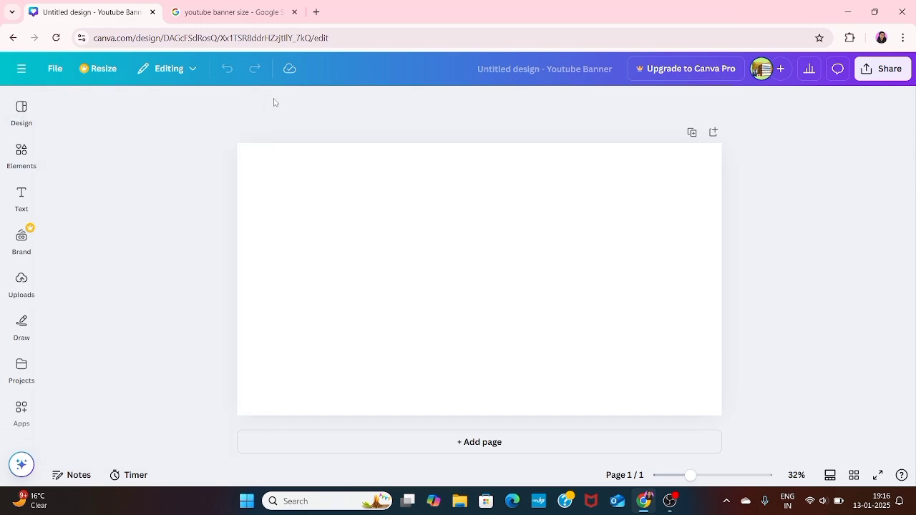
pyautogui.click(60, 71)
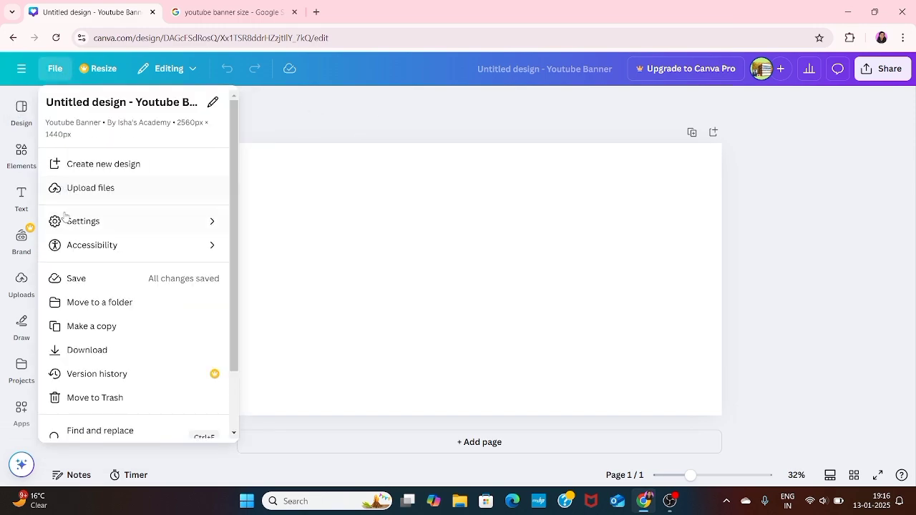
pyautogui.moveTo(67, 220)
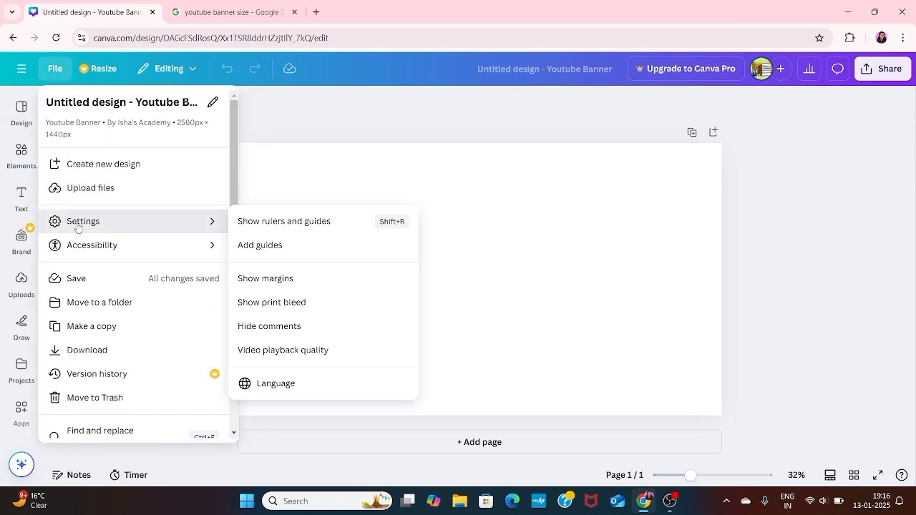
pyautogui.click(323, 220)
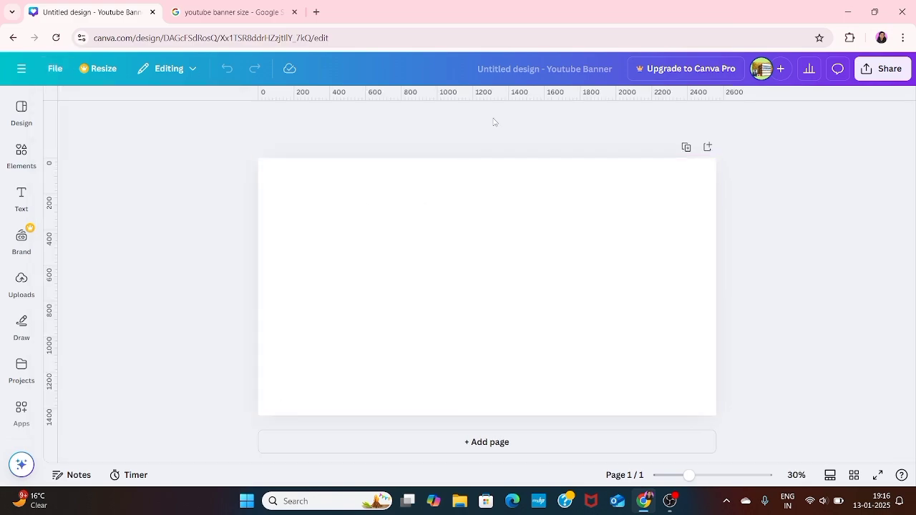
pyautogui.click(241, 11)
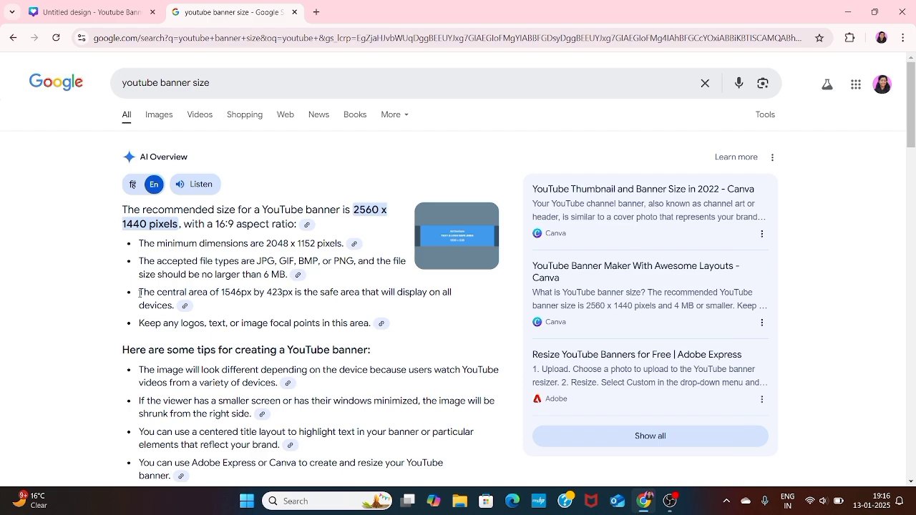
pyautogui.moveTo(139, 292); pyautogui.dragTo(189, 312)
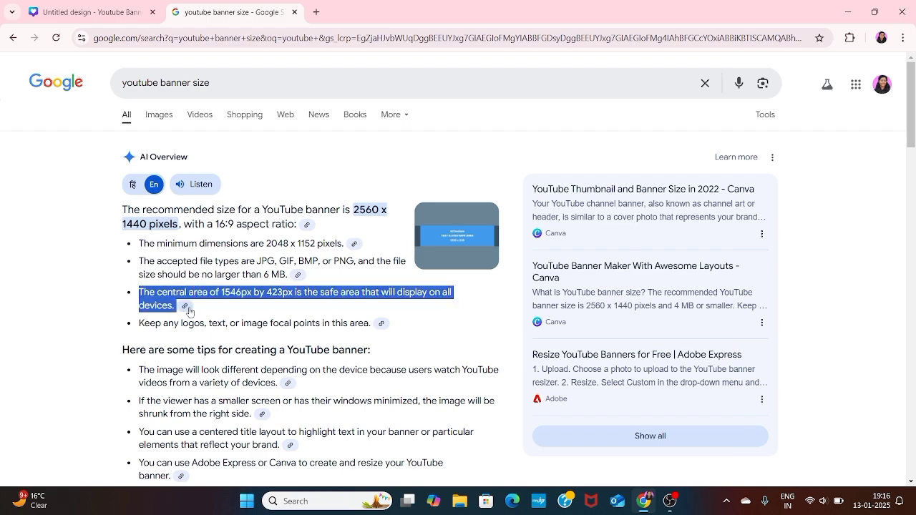
pyautogui.click(255, 309)
pyautogui.click(73, 11)
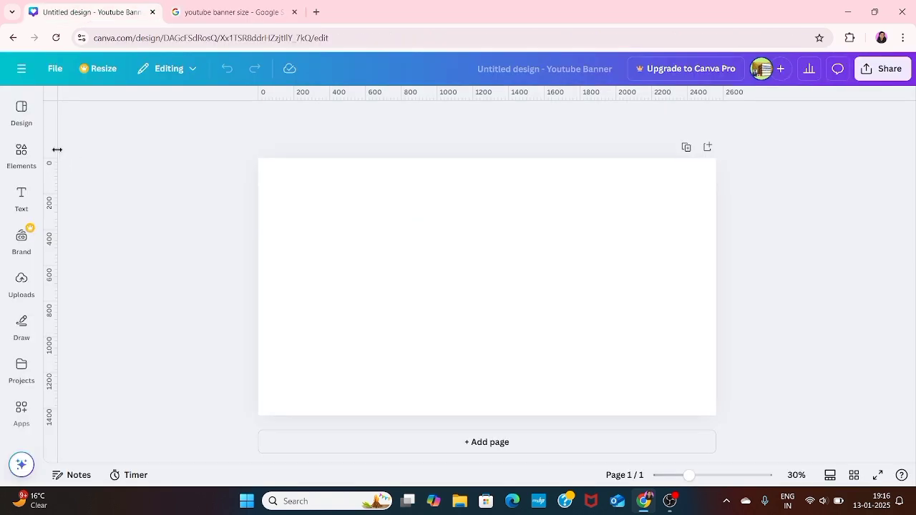
# - Add ruler guides, including a horizontal one at 423 px, and insert a square shape
pyautogui.moveTo(57, 150)
pyautogui.mouseDown()
pyautogui.moveTo(129, 150)
pyautogui.moveTo(67, 154)
pyautogui.mouseUp()
pyautogui.moveTo(340, 99); pyautogui.dragTo(332, 233)
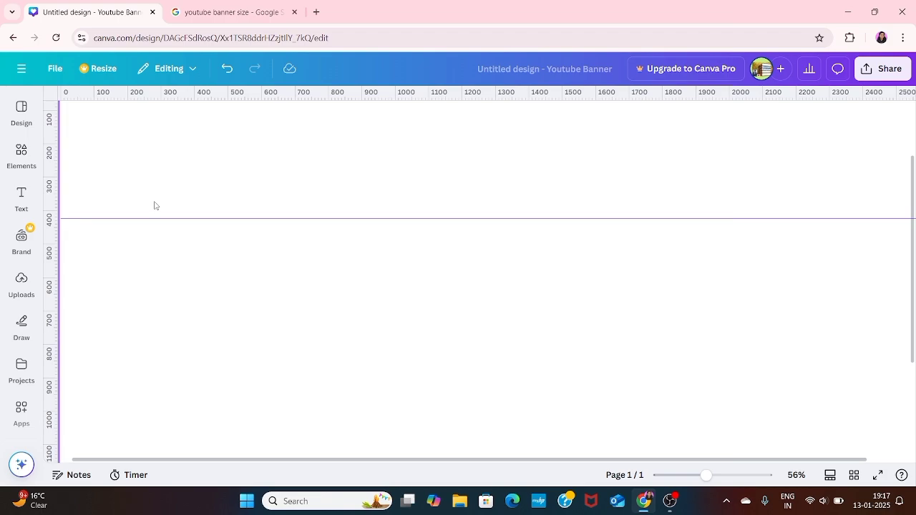
pyautogui.scroll(-5, 155, 205)
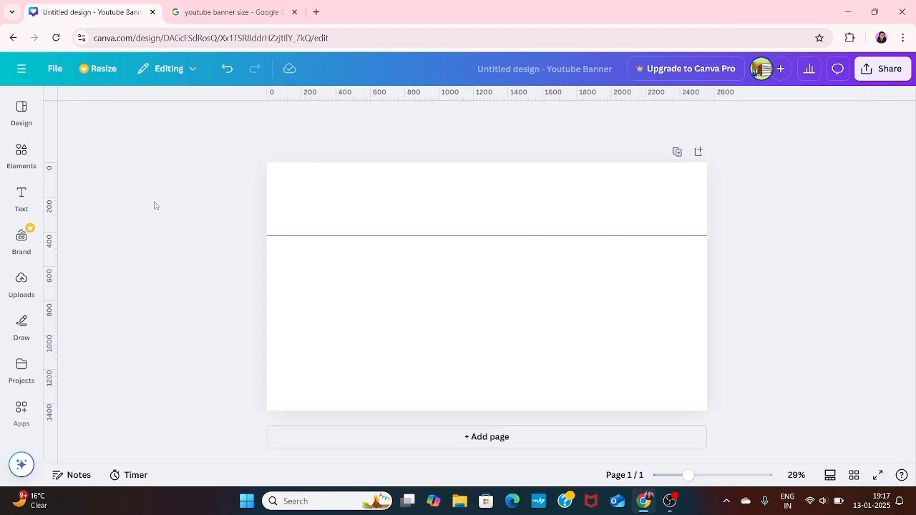
pyautogui.click(21, 152)
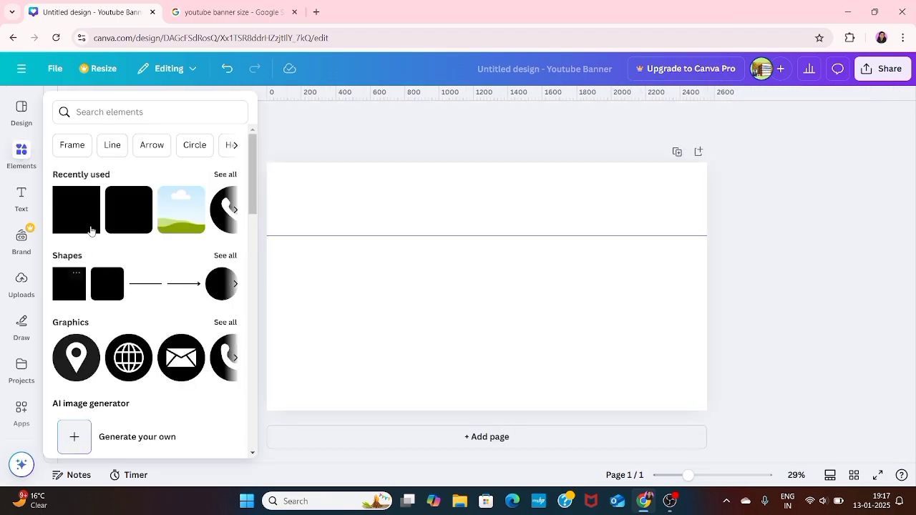
pyautogui.click(81, 219)
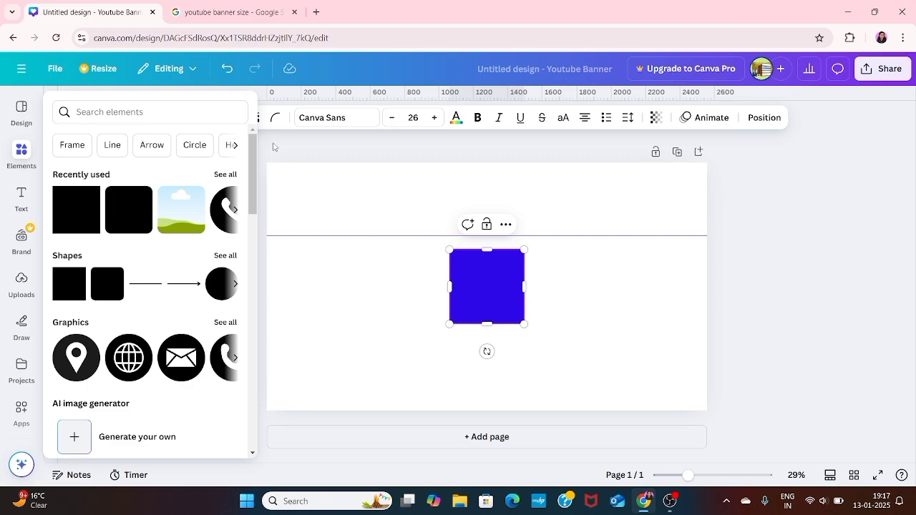
# - Move the blue square to the top and resize it to 948 × 423 px, bottom on the guide
pyautogui.click(329, 154)
pyautogui.click(482, 285)
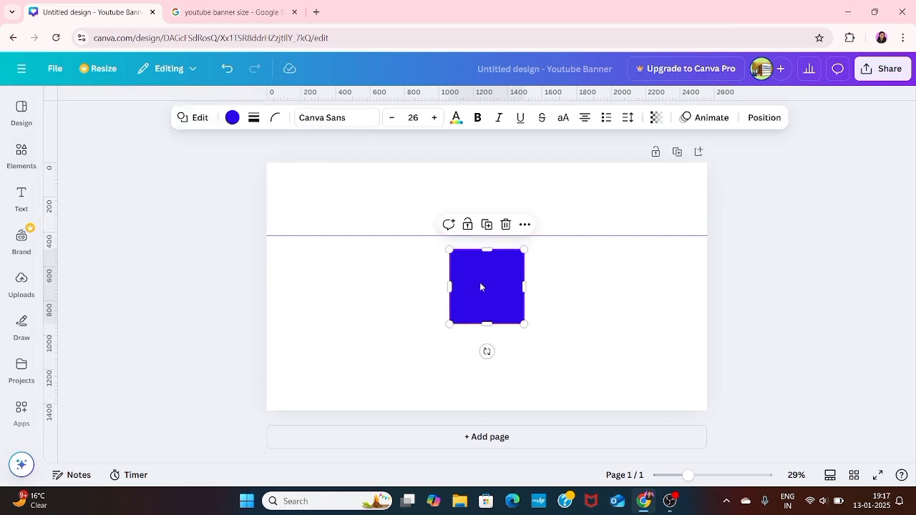
pyautogui.moveTo(480, 287); pyautogui.dragTo(594, 200)
pyautogui.moveTo(523, 235); pyautogui.dragTo(516, 230)
pyautogui.hotkey('ctrl', 'z')
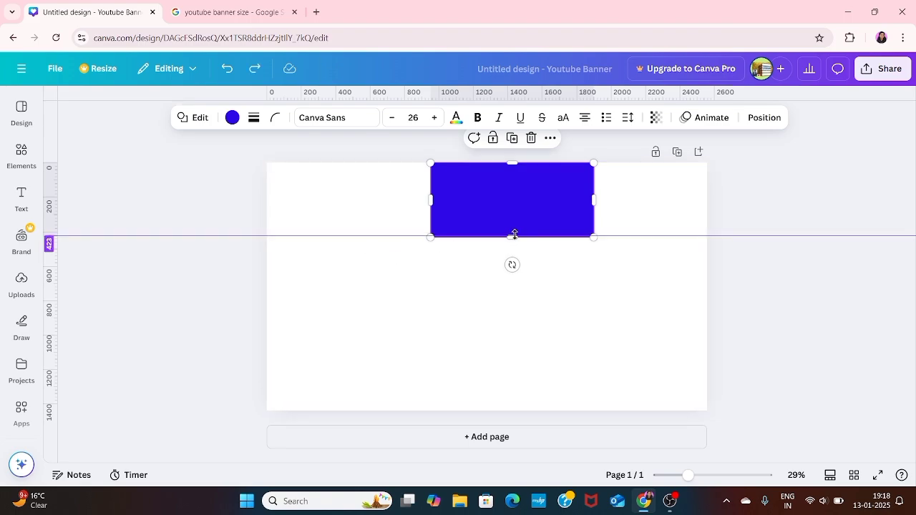
pyautogui.moveTo(513, 241)
pyautogui.mouseDown()
pyautogui.moveTo(511, 266)
pyautogui.moveTo(513, 237)
pyautogui.mouseUp()
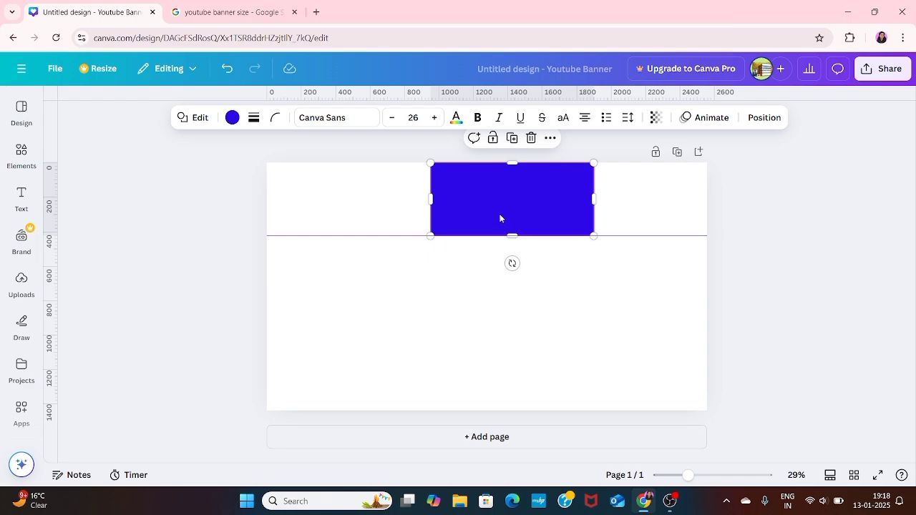
pyautogui.click(89, 200)
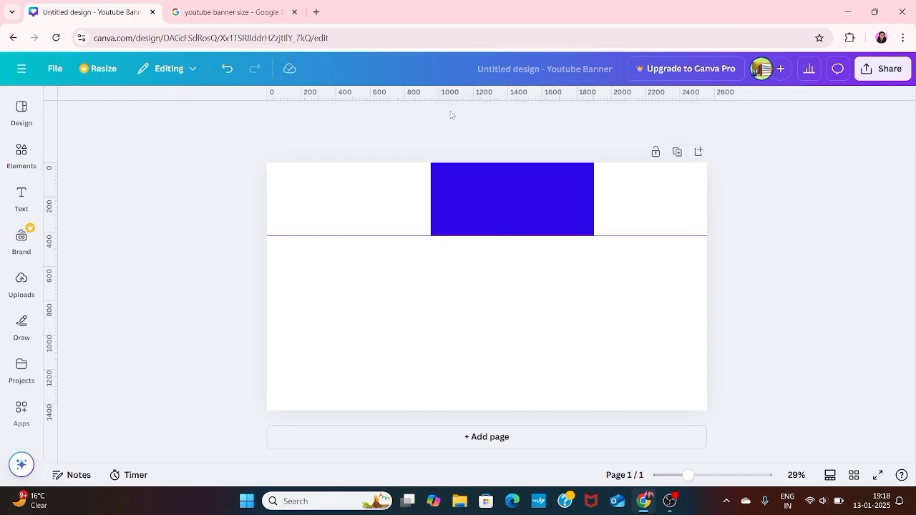
pyautogui.click(502, 202)
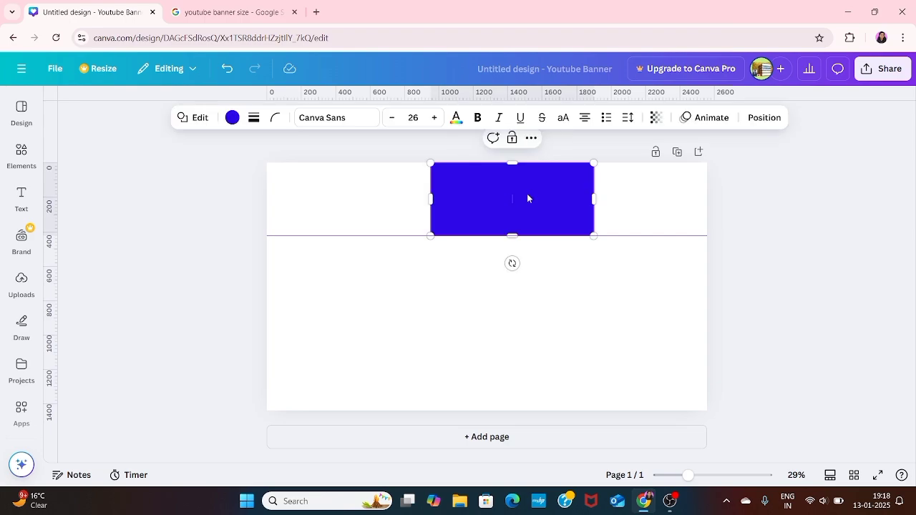
# - Centre the blue rectangle vertically and set guides at its top and bottom edges
pyautogui.click(762, 118)
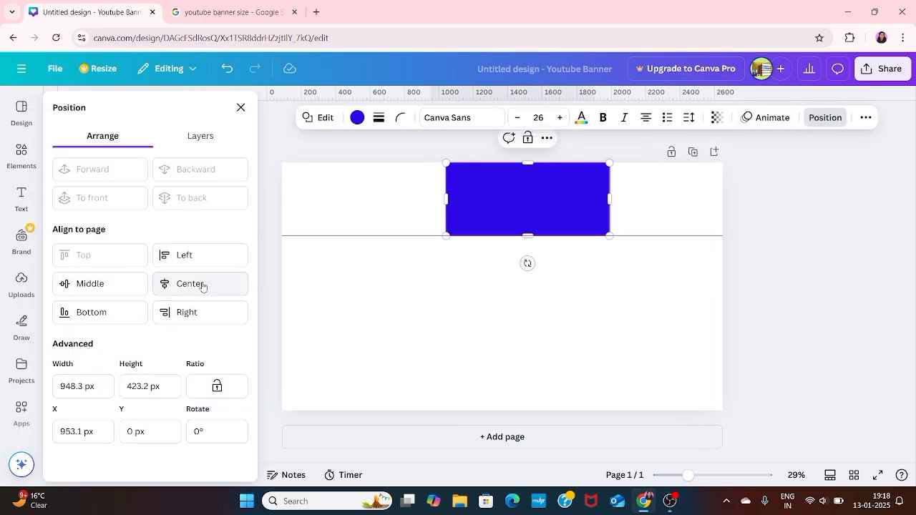
pyautogui.click(121, 285)
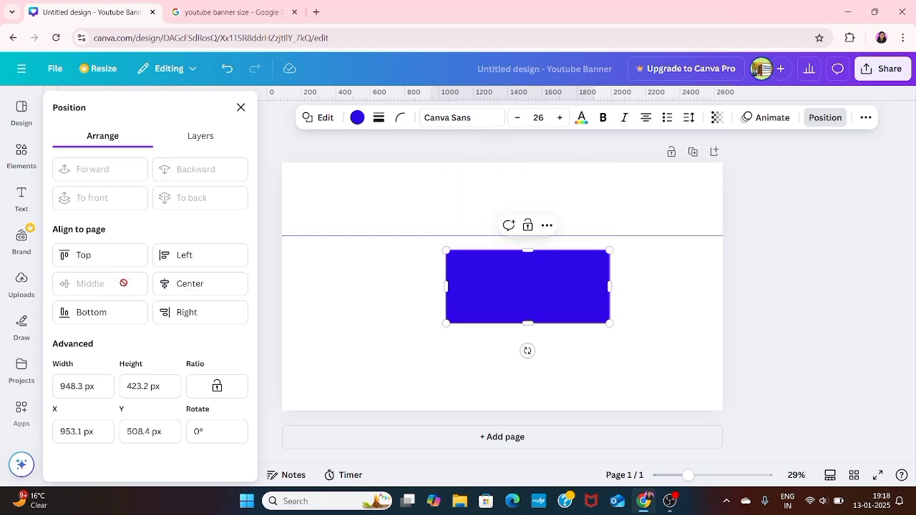
pyautogui.click(835, 280)
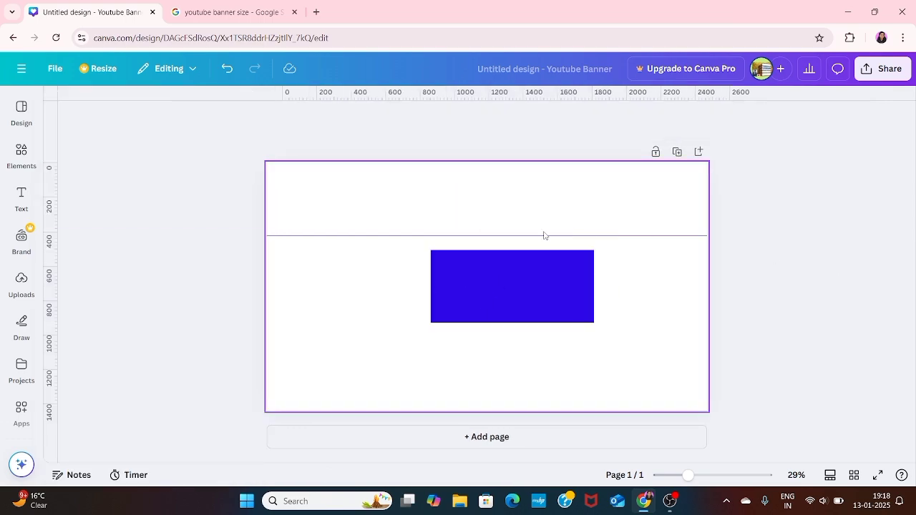
pyautogui.moveTo(544, 236); pyautogui.dragTo(541, 251)
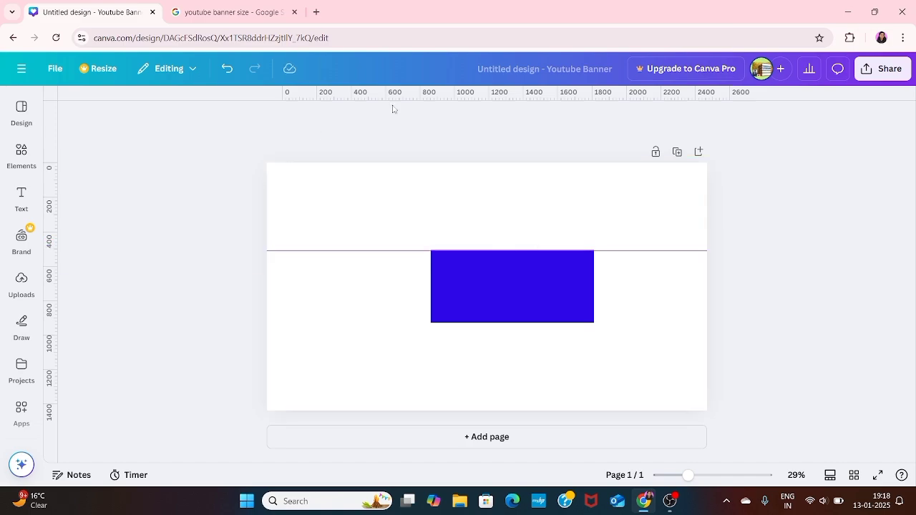
pyautogui.moveTo(421, 99); pyautogui.dragTo(430, 326)
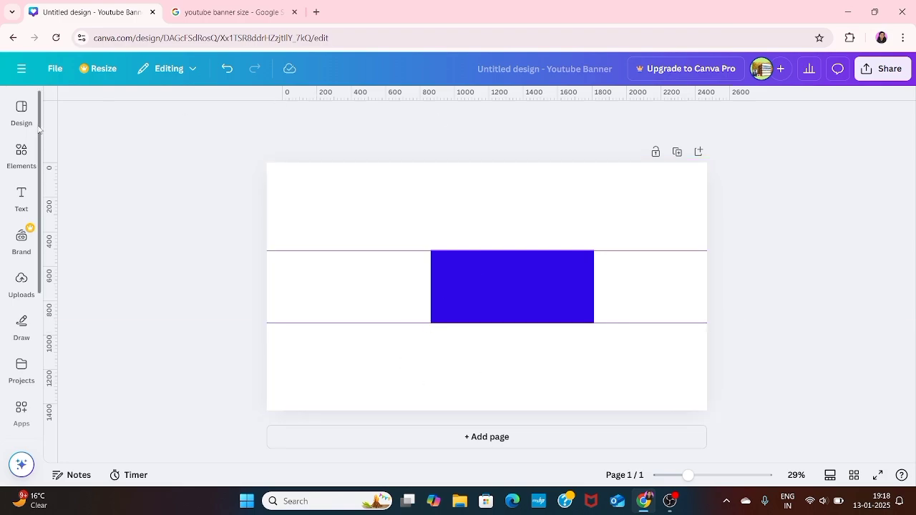
# - Stretch the blue rectangle across the full page width
pyautogui.click(458, 297)
pyautogui.moveTo(433, 286); pyautogui.dragTo(270, 288)
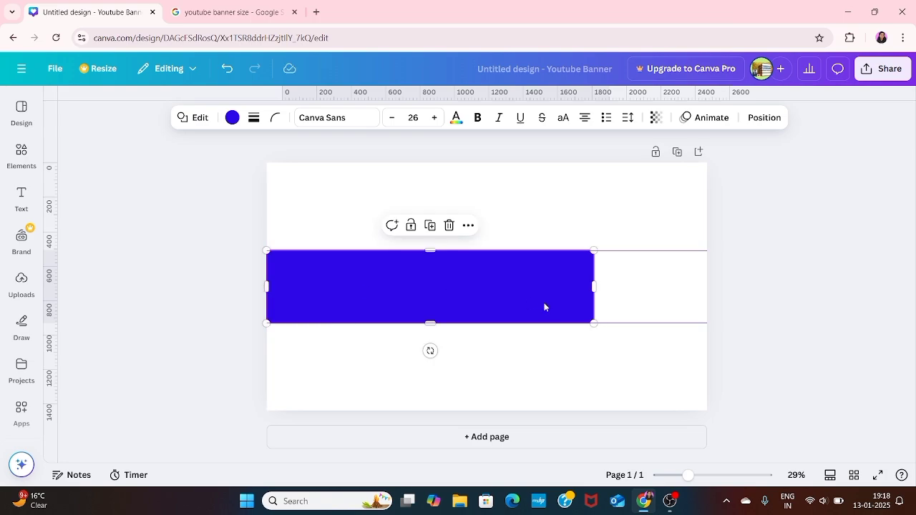
pyautogui.moveTo(598, 286); pyautogui.dragTo(709, 288)
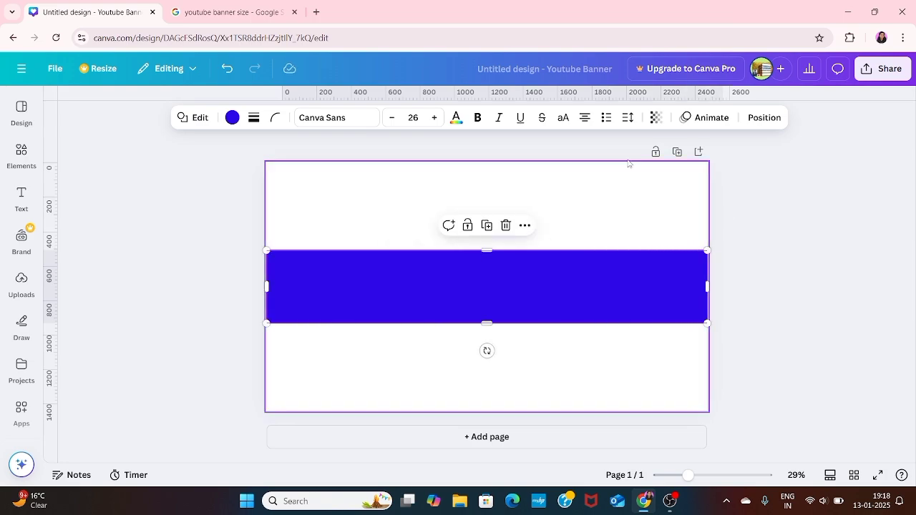
pyautogui.click(755, 237)
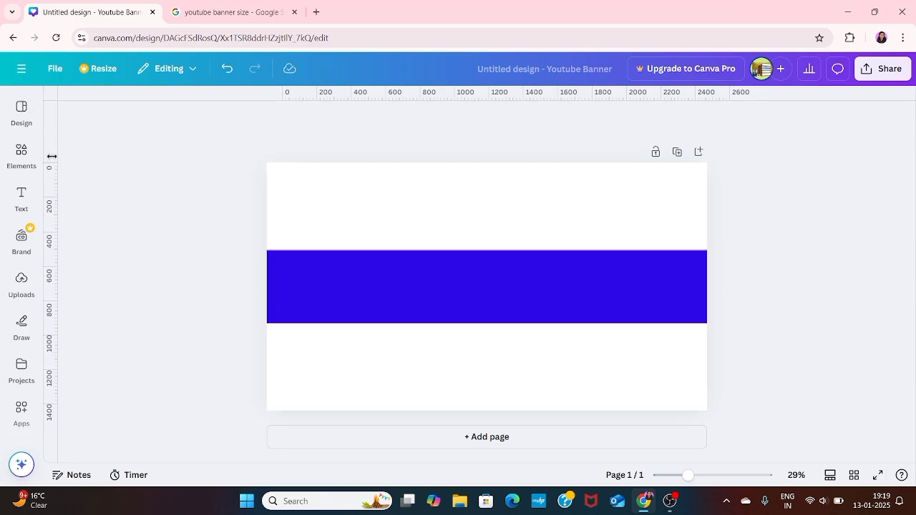
# - Check the 1546 px safe-area width in the banner size results, then return to the design
pyautogui.click(21, 152)
pyautogui.click(223, 13)
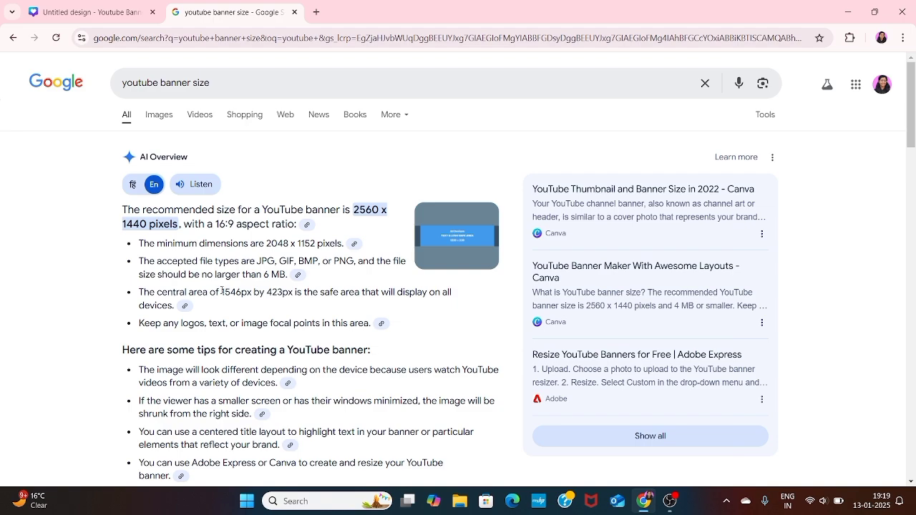
pyautogui.moveTo(222, 291); pyautogui.dragTo(254, 292)
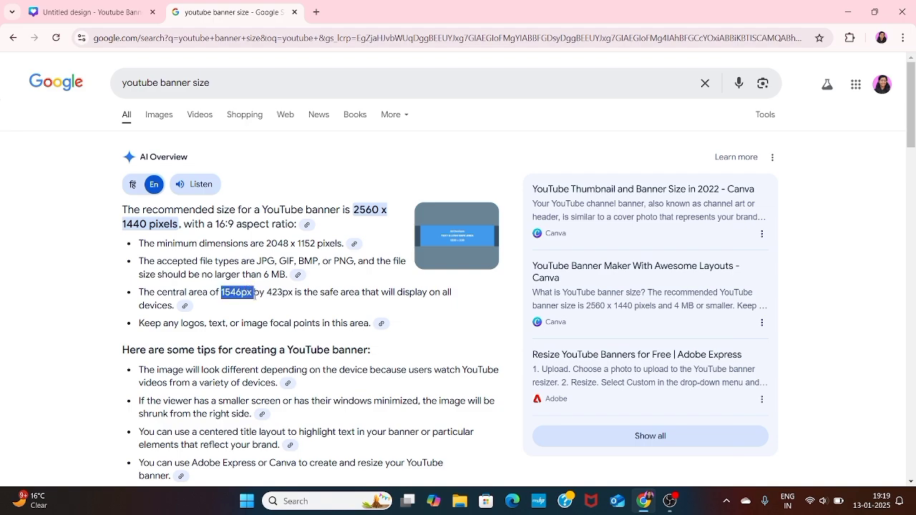
pyautogui.click(103, 6)
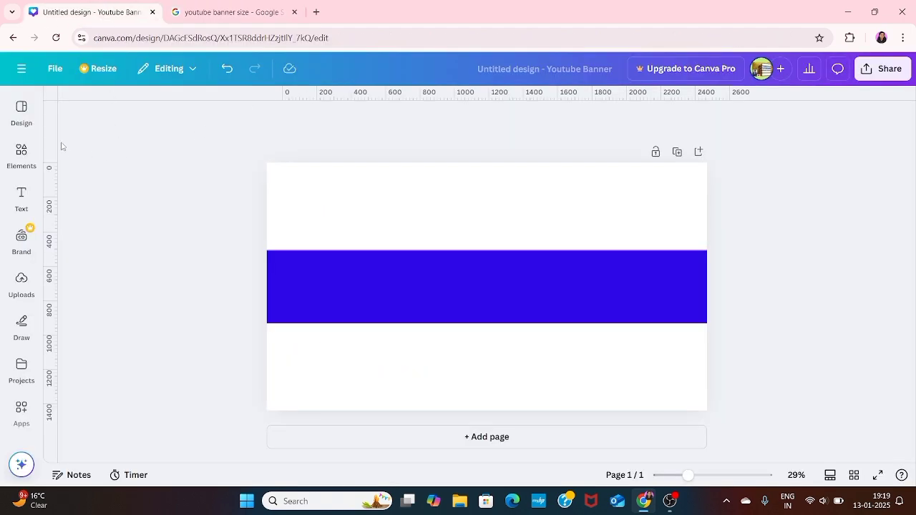
# - Add a vertical guide near 1546 px and fit the blue band to the full page width
pyautogui.moveTo(56, 139); pyautogui.dragTo(533, 174)
pyautogui.scroll(-1, 609, 177)
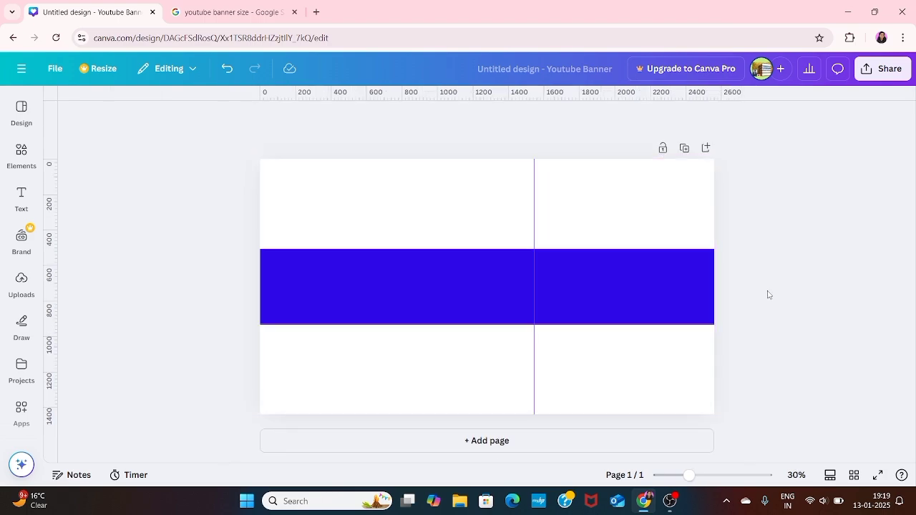
pyautogui.click(672, 223)
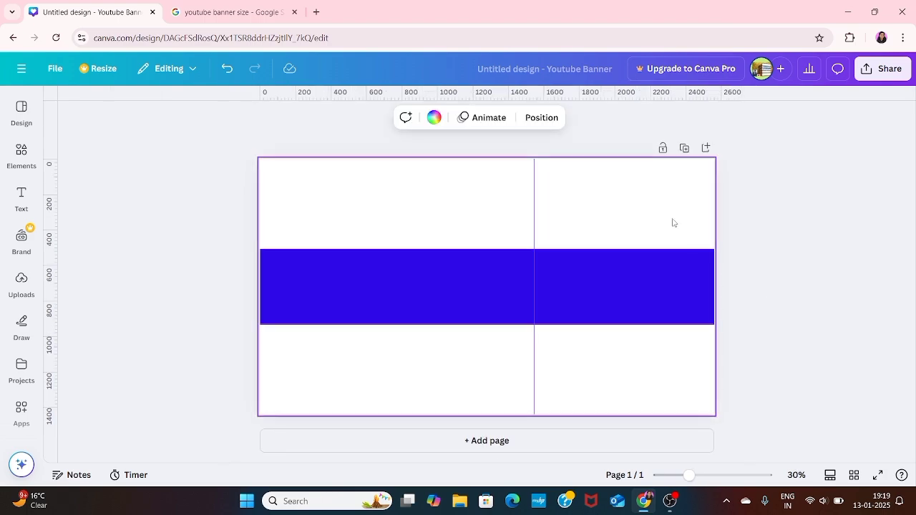
pyautogui.click(712, 281)
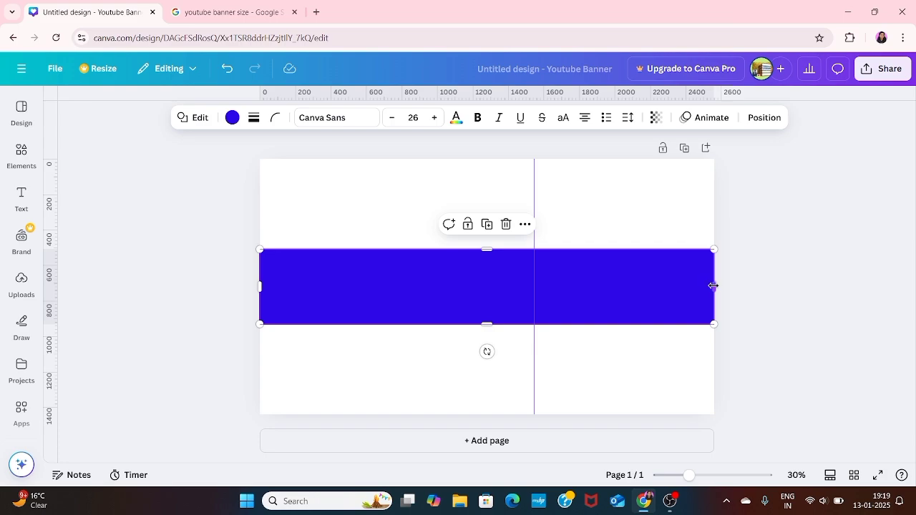
pyautogui.moveTo(713, 285); pyautogui.dragTo(713, 286)
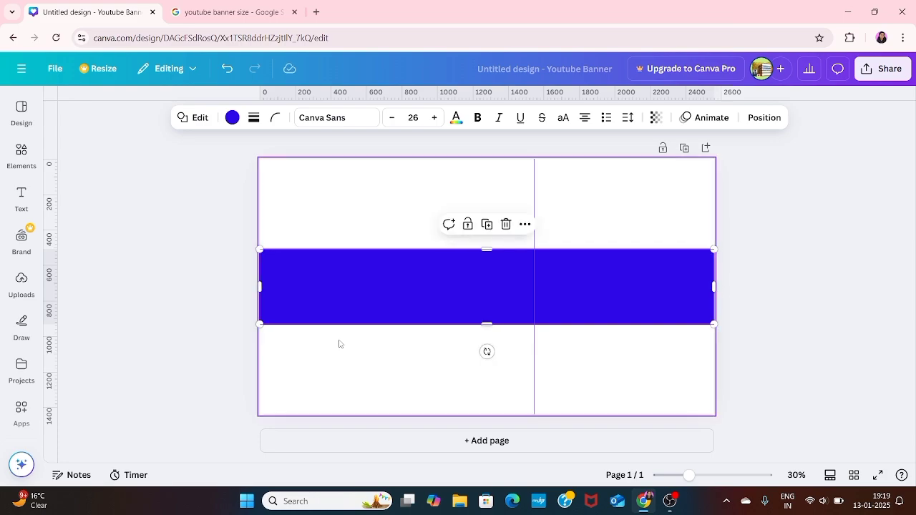
pyautogui.moveTo(259, 287)
pyautogui.mouseDown()
pyautogui.moveTo(250, 288)
pyautogui.moveTo(260, 286)
pyautogui.mouseUp()
pyautogui.click(381, 212)
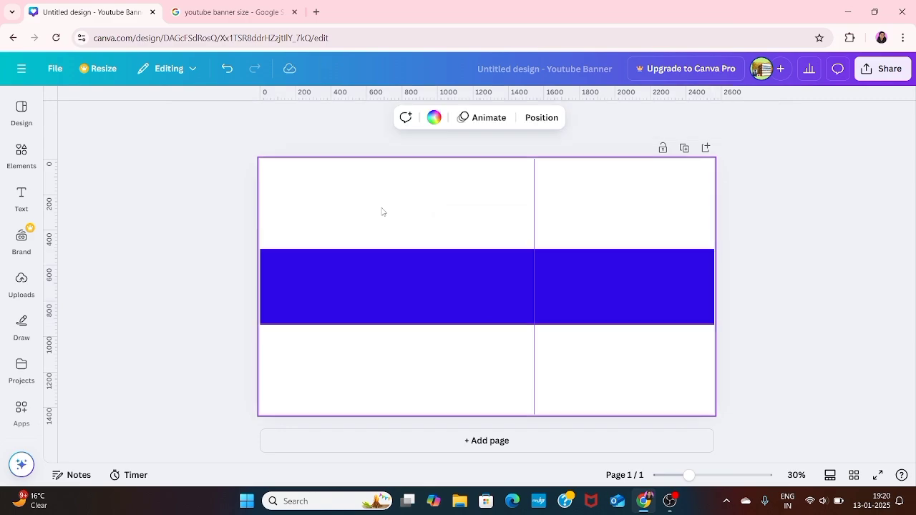
# - Duplicate the blue band and colour the copy pink
pyautogui.click(400, 280)
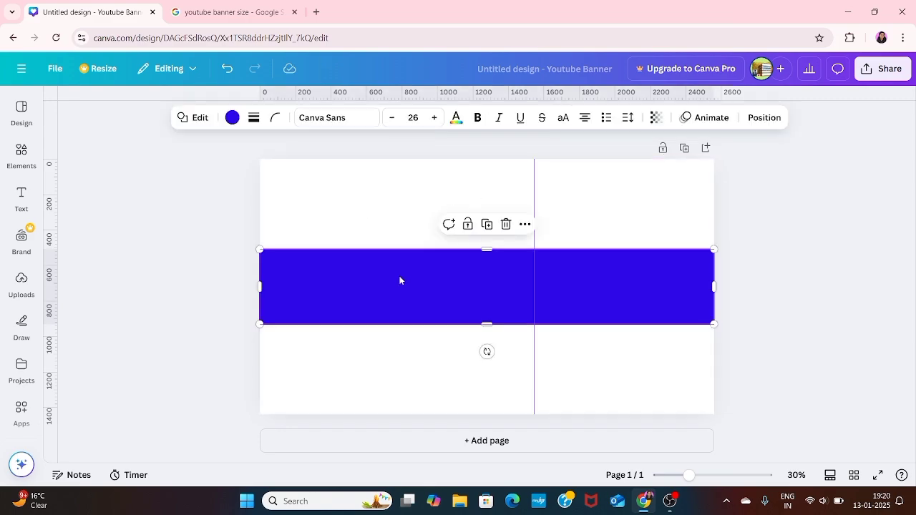
pyautogui.click(487, 224)
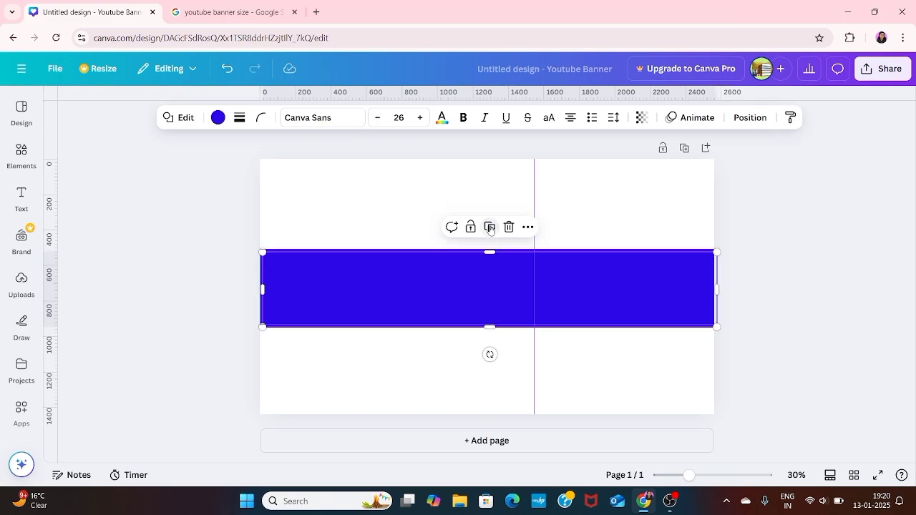
pyautogui.click(218, 118)
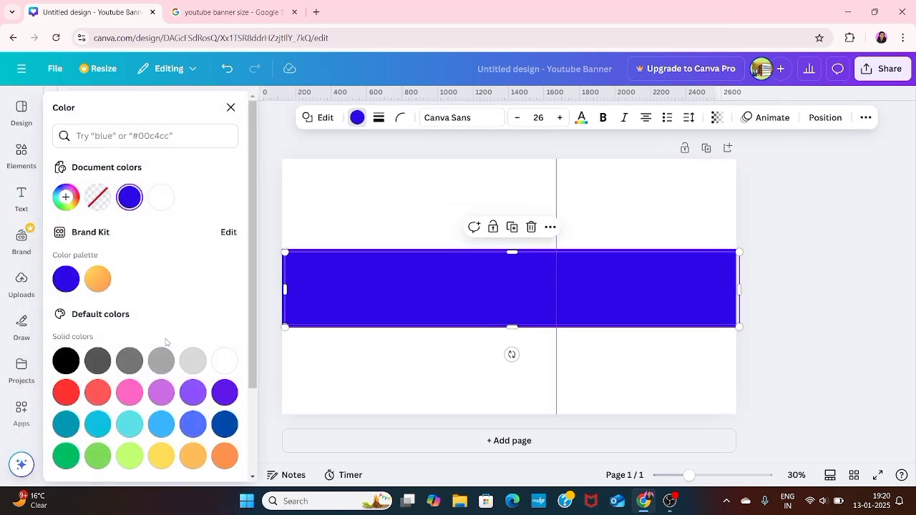
pyautogui.click(128, 393)
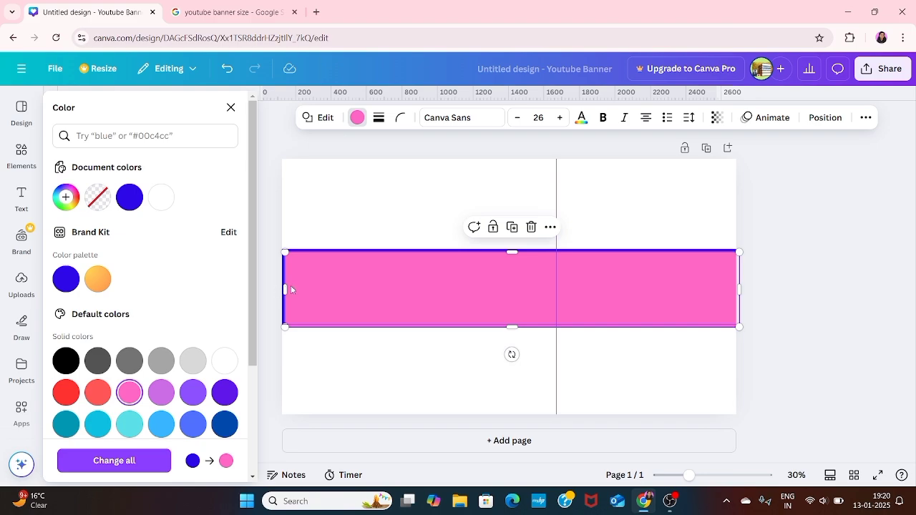
# - Trim the pink band to 1546 × 423 px, from the left page edge to the guide
pyautogui.moveTo(291, 289); pyautogui.dragTo(384, 290)
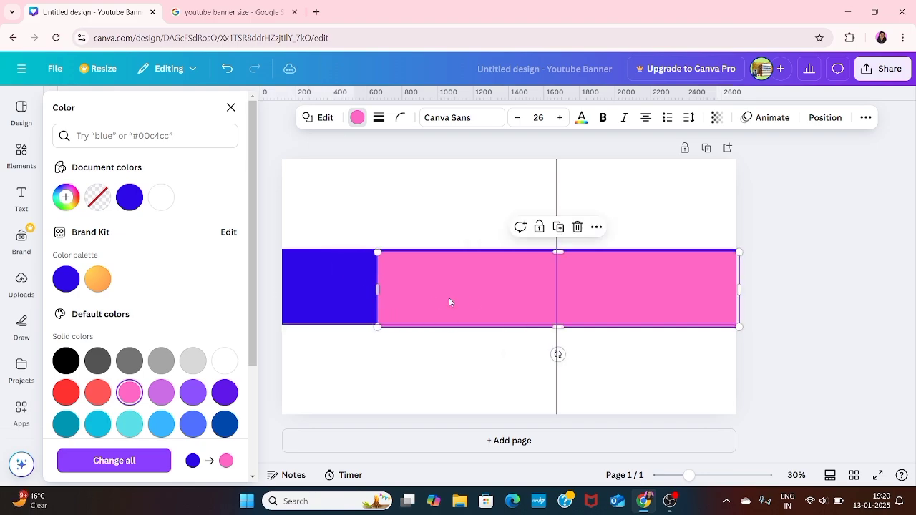
pyautogui.moveTo(479, 299); pyautogui.dragTo(477, 300)
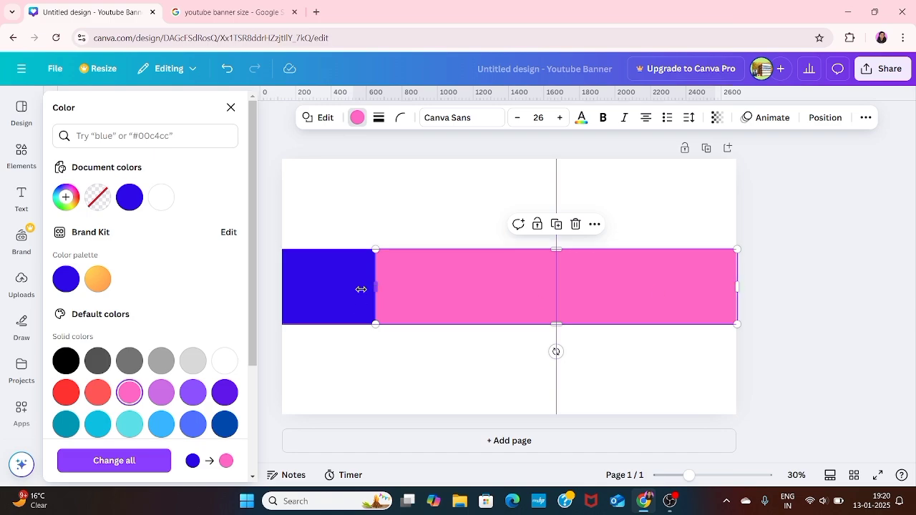
pyautogui.moveTo(375, 287); pyautogui.dragTo(287, 289)
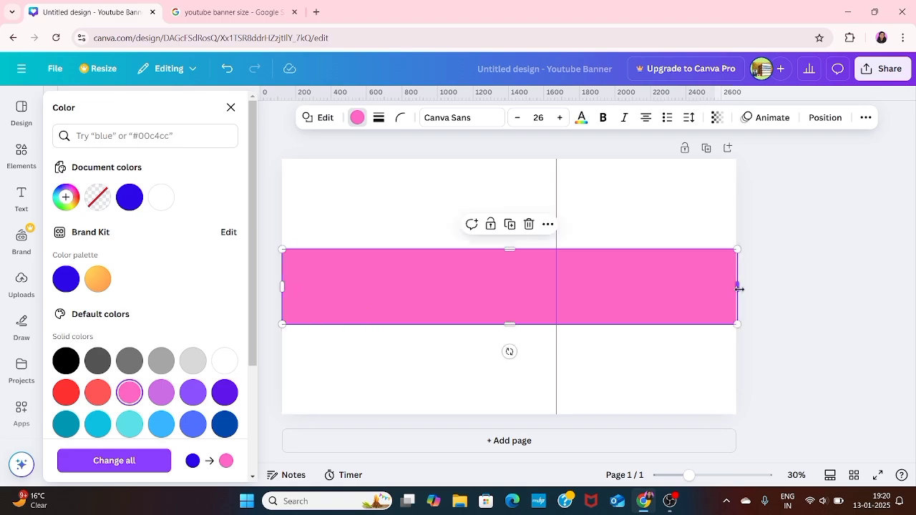
pyautogui.moveTo(739, 289); pyautogui.dragTo(555, 296)
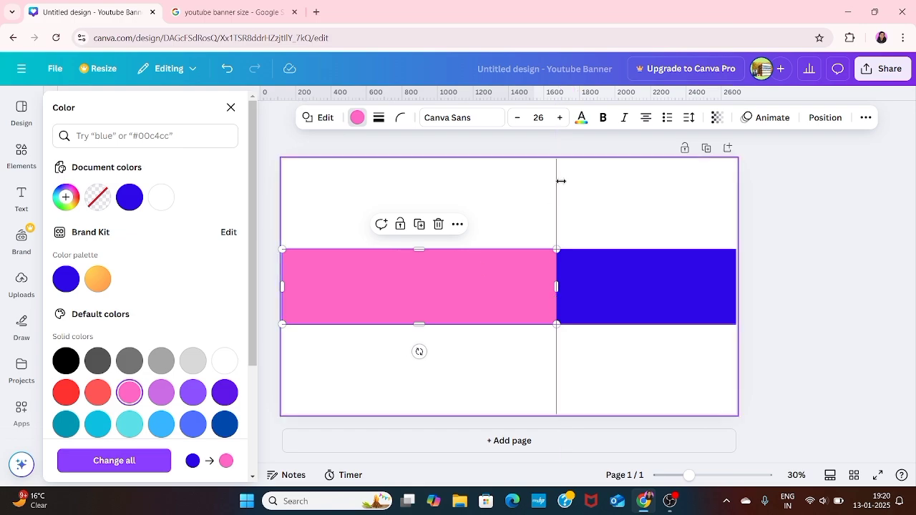
# - Centre the pink band horizontally at X 507.2 px and move the guide to its right edge
pyautogui.click(824, 117)
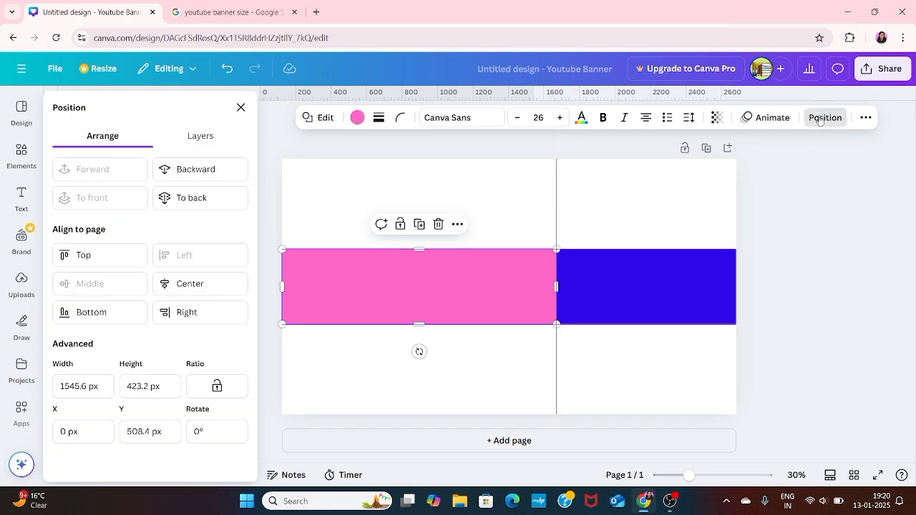
pyautogui.click(215, 284)
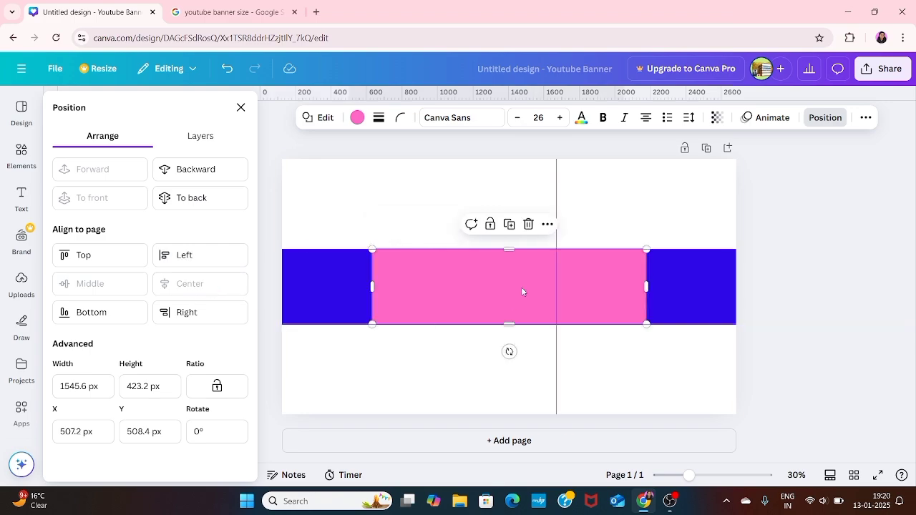
pyautogui.moveTo(554, 184); pyautogui.dragTo(644, 194)
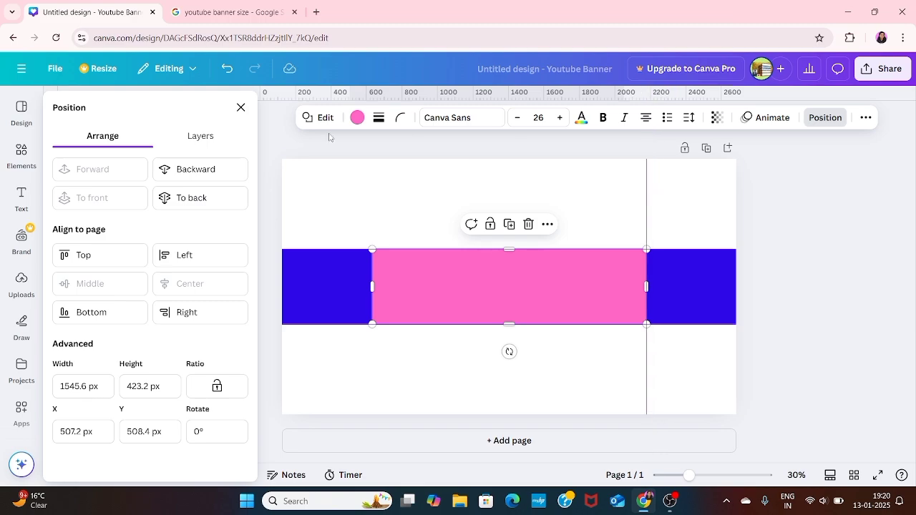
pyautogui.click(240, 107)
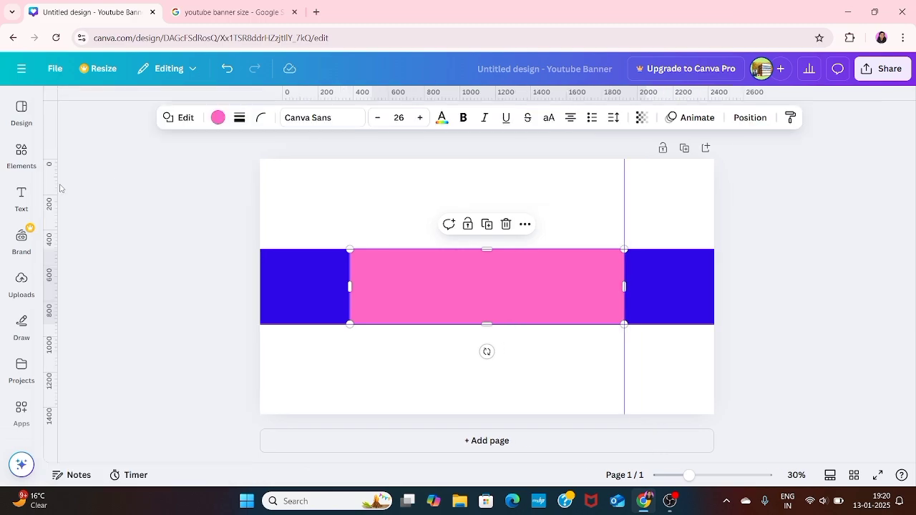
# - Place a second vertical guide at the pink band's left edge, 507 px
pyautogui.moveTo(52, 184); pyautogui.dragTo(351, 198)
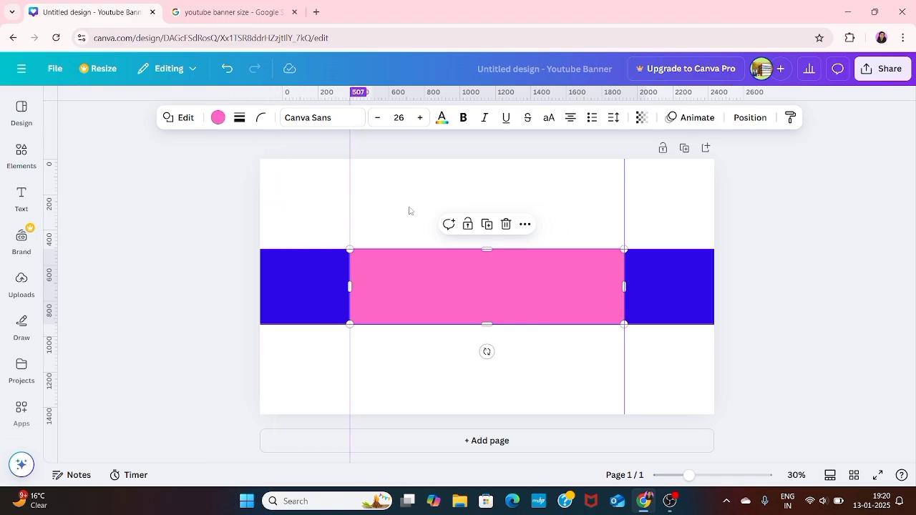
pyautogui.click(794, 275)
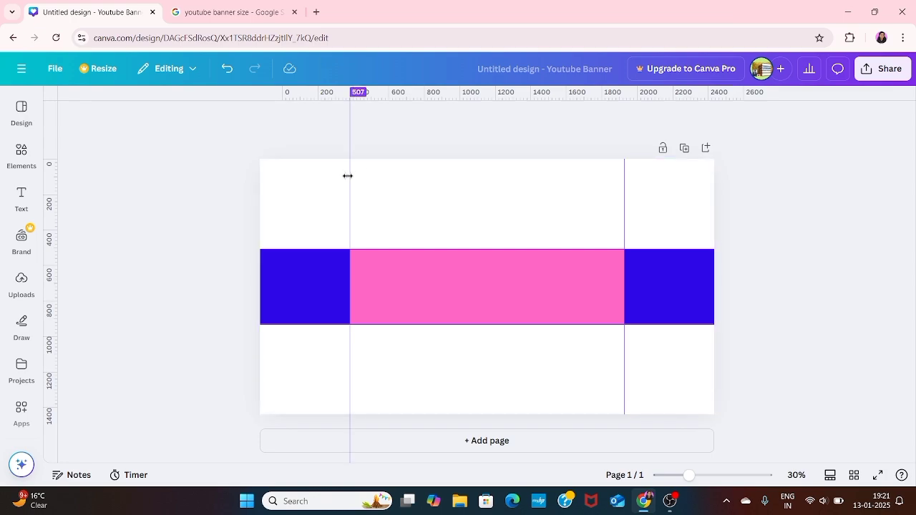
pyautogui.moveTo(349, 175); pyautogui.dragTo(349, 203)
pyautogui.click(21, 113)
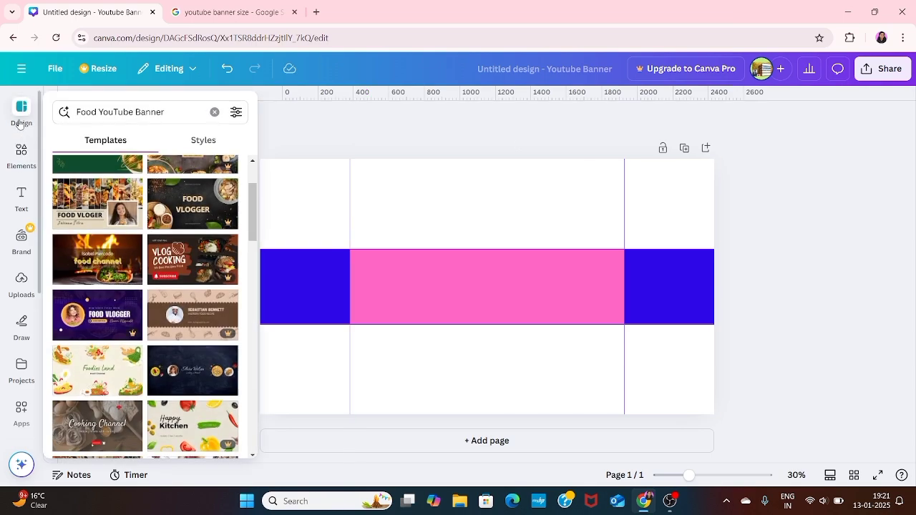
pyautogui.scroll(-1, 168, 251)
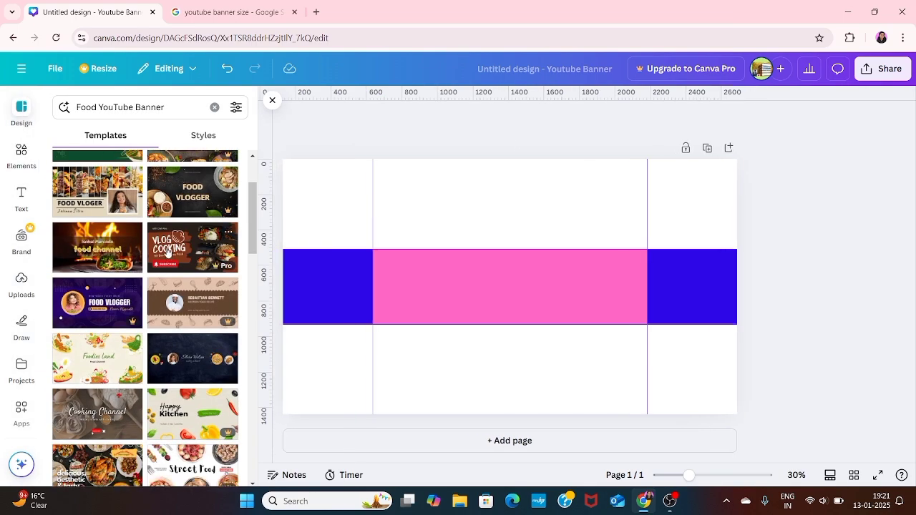
pyautogui.scroll(-3, 167, 252)
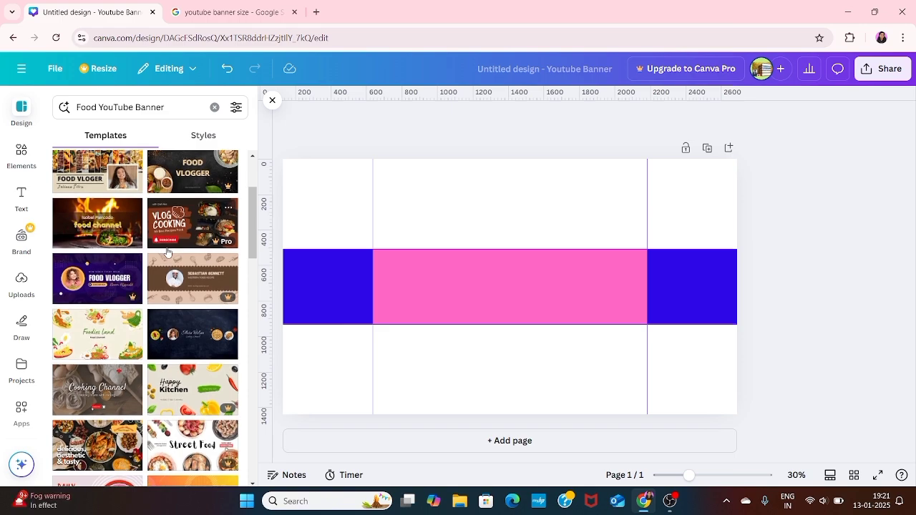
pyautogui.scroll(-5, 167, 252)
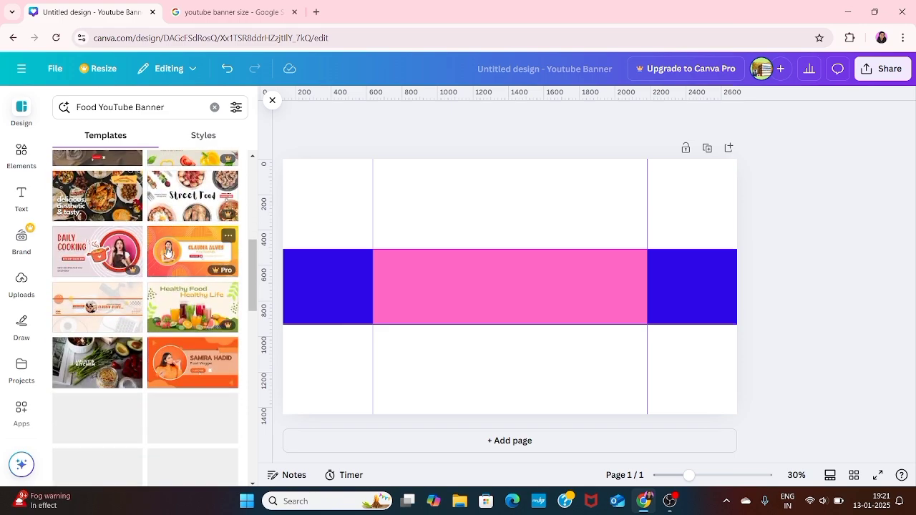
pyautogui.scroll(-2, 177, 323)
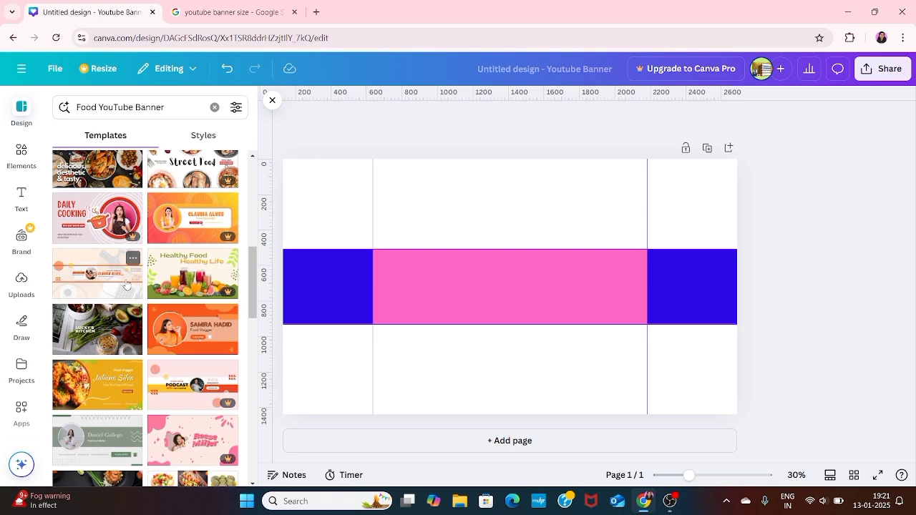
pyautogui.scroll(-1, 118, 289)
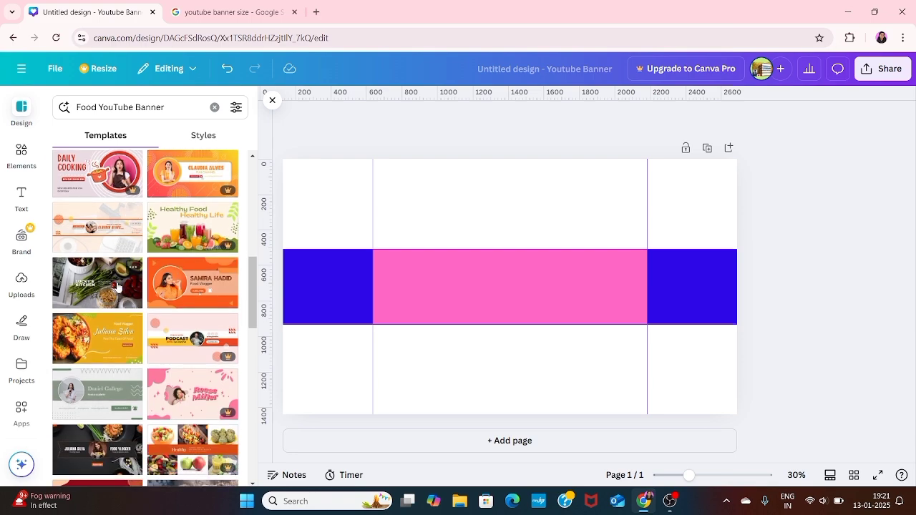
pyautogui.scroll(-1, 118, 289)
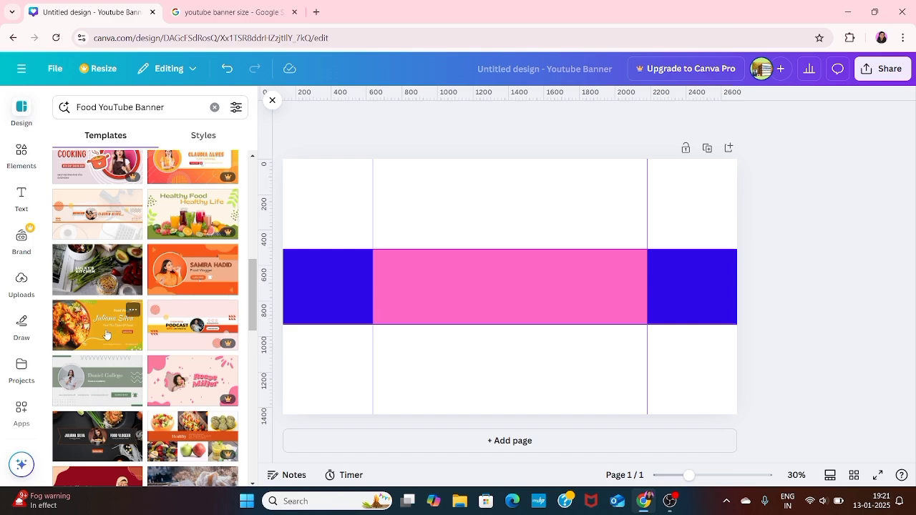
pyautogui.scroll(-2, 106, 334)
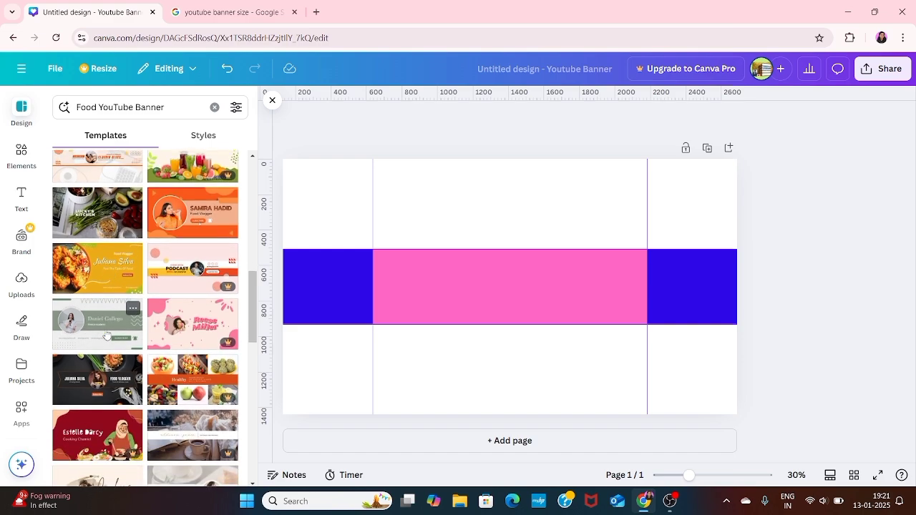
pyautogui.scroll(-1, 106, 335)
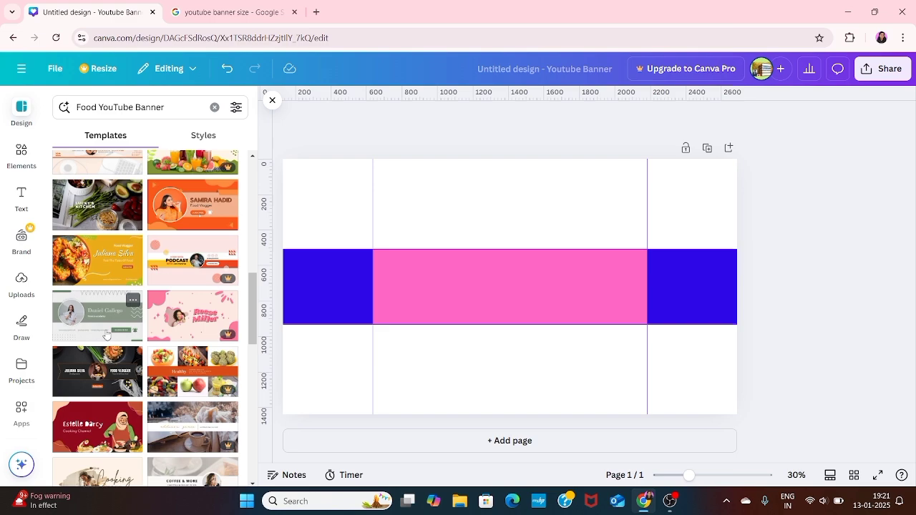
pyautogui.scroll(-2, 106, 335)
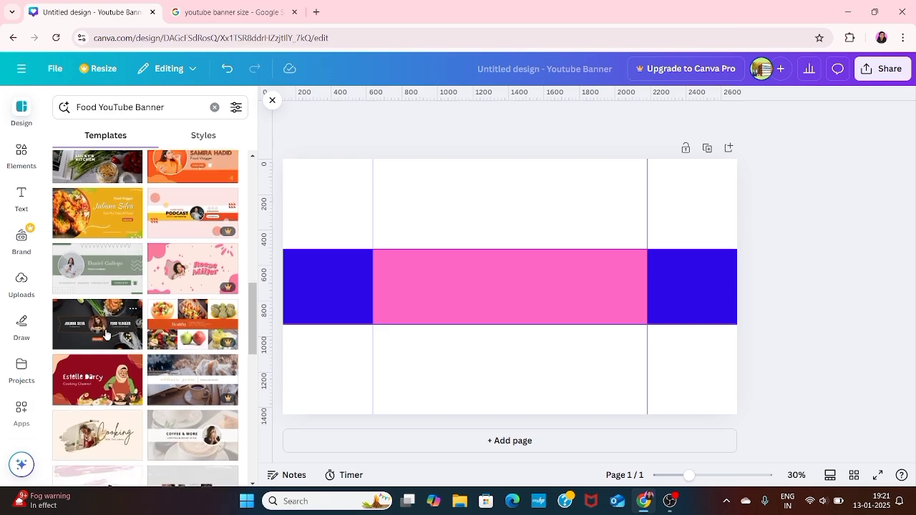
# - Apply the Black and Orange Modern Food Vlogger template, then dismiss the upgrade prompt and template panel
pyautogui.click(111, 339)
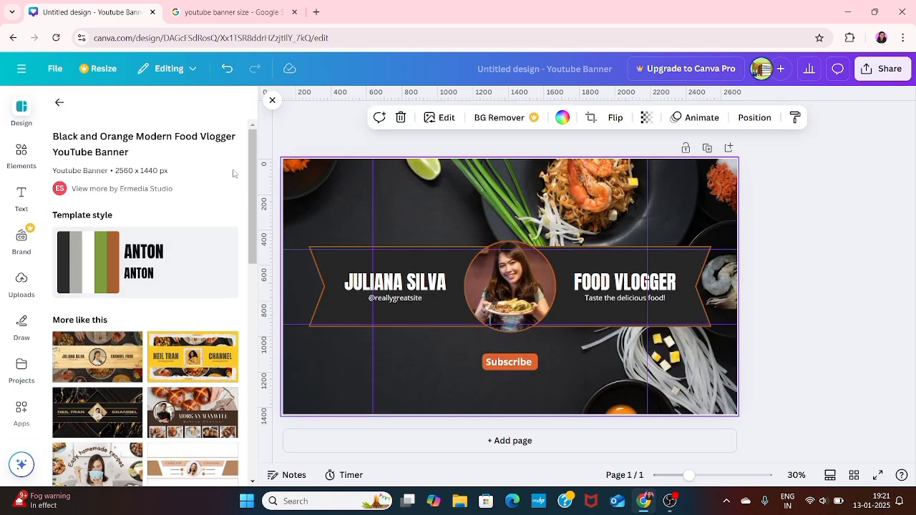
pyautogui.scroll(-2, 166, 339)
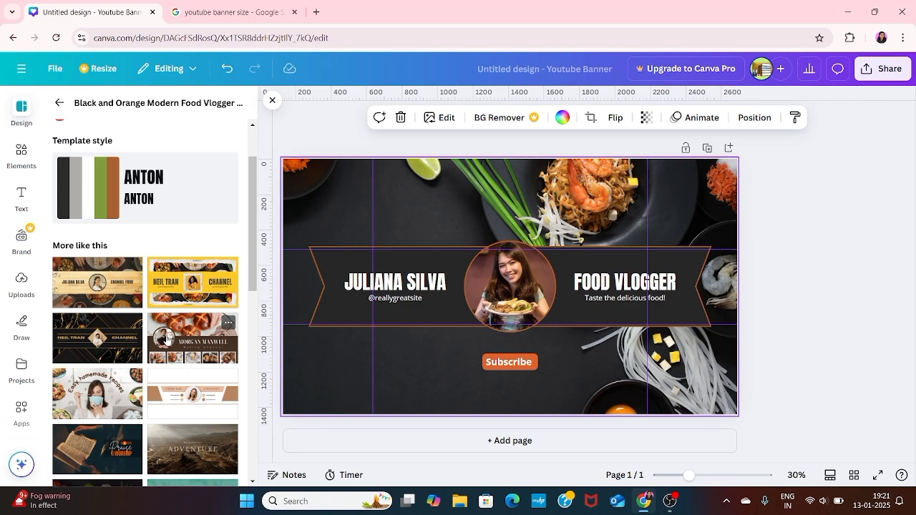
pyautogui.scroll(-5, 143, 301)
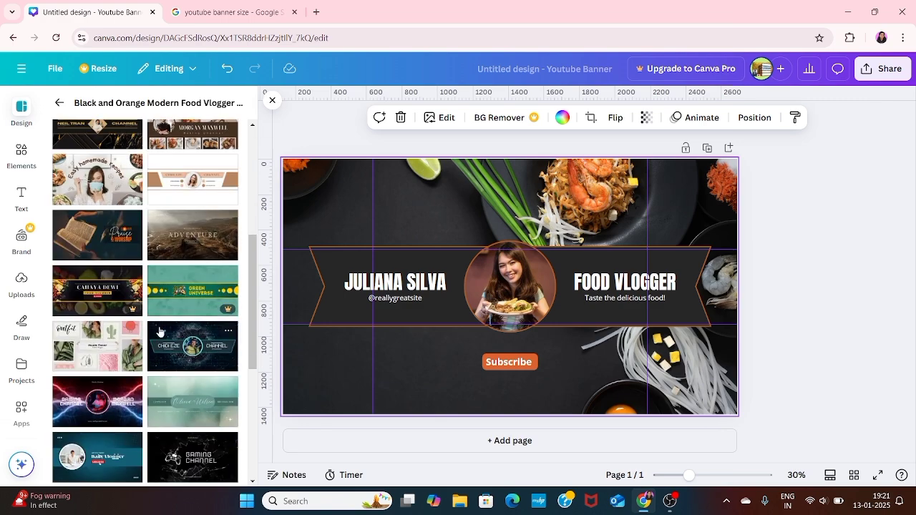
pyautogui.click(99, 296)
pyautogui.click(752, 102)
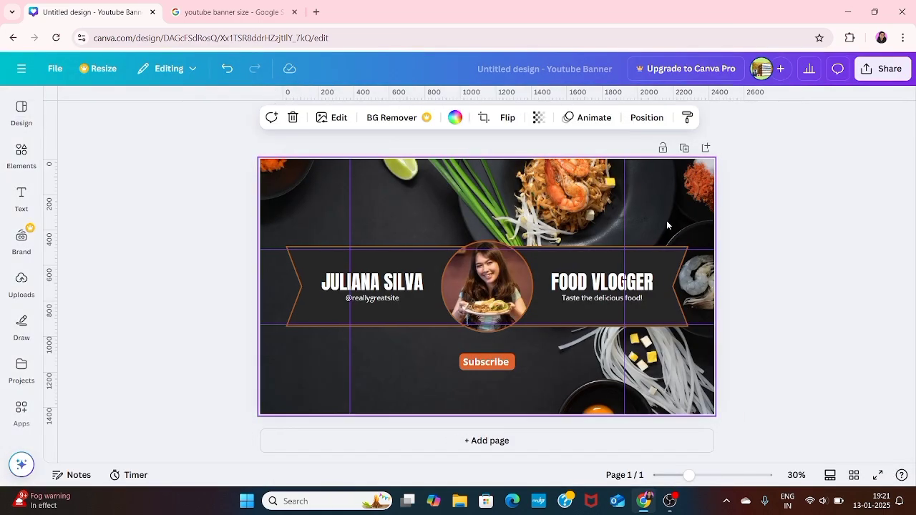
pyautogui.click(294, 280)
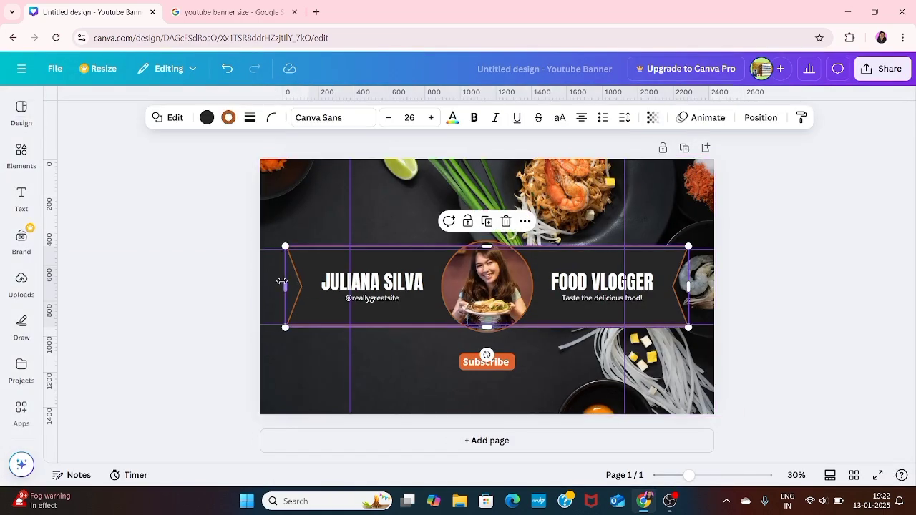
pyautogui.moveTo(284, 286); pyautogui.dragTo(344, 290)
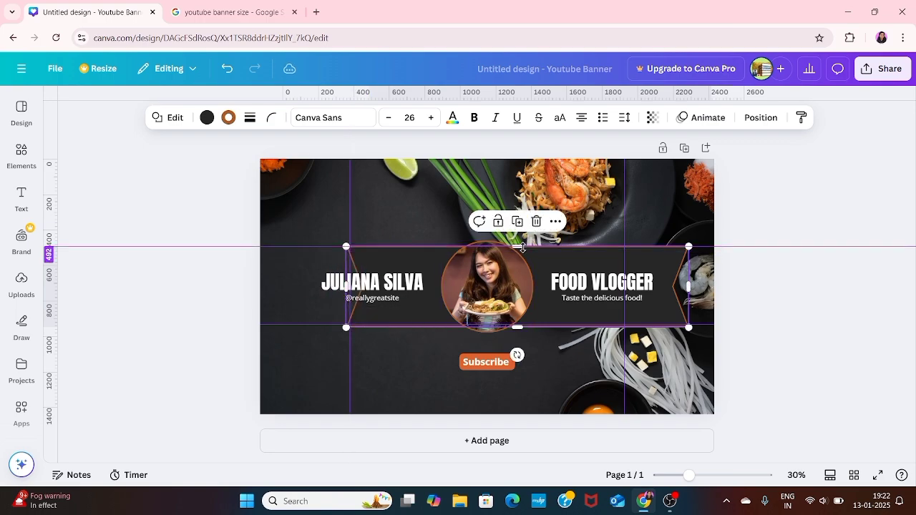
pyautogui.hotkey('ctrl', 'z')
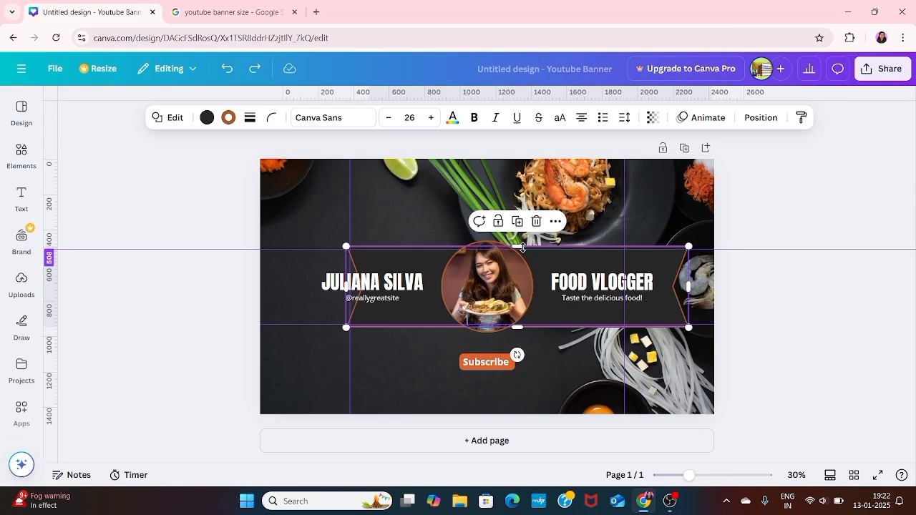
pyautogui.hotkey('ctrl', 'z')
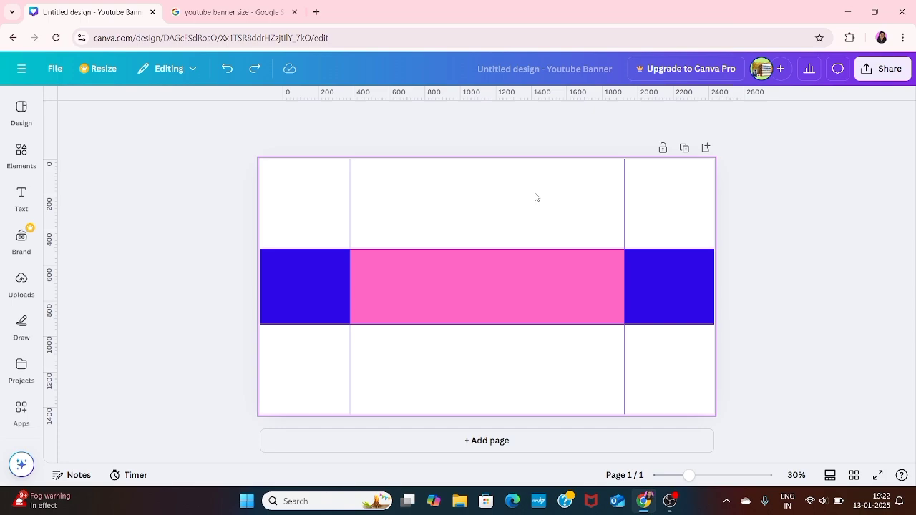
pyautogui.hotkey('ctrl', 'z')
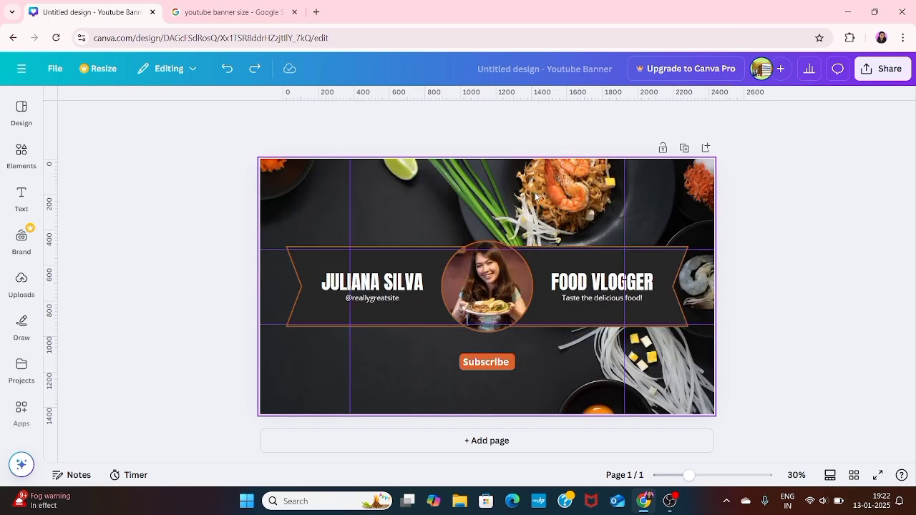
# - Narrow the ribbon to 1546 × 423 px between the two vertical guides
pyautogui.click(299, 275)
pyautogui.moveTo(287, 287); pyautogui.dragTo(351, 297)
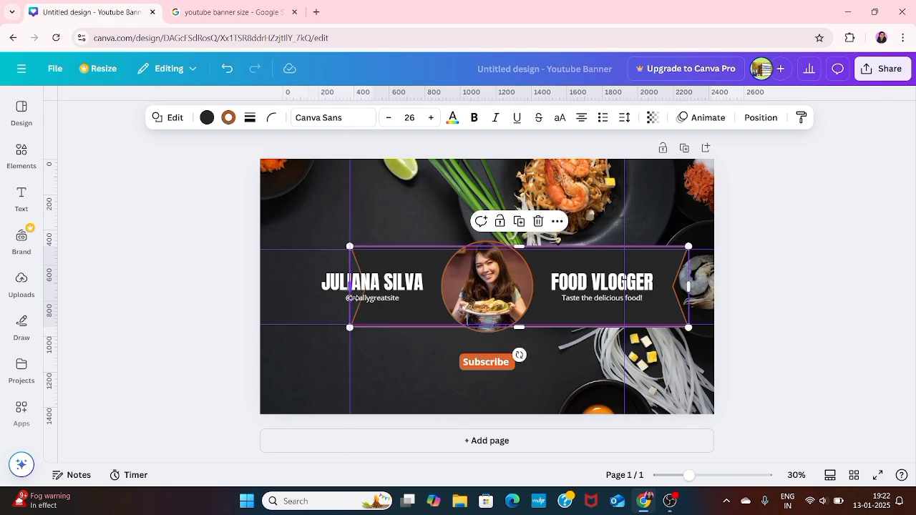
pyautogui.moveTo(688, 289); pyautogui.dragTo(624, 309)
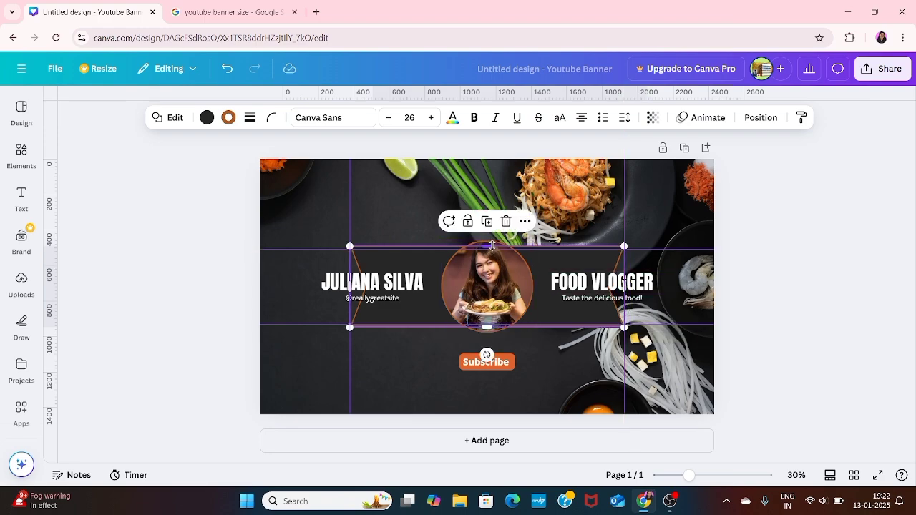
pyautogui.moveTo(491, 245); pyautogui.dragTo(490, 249)
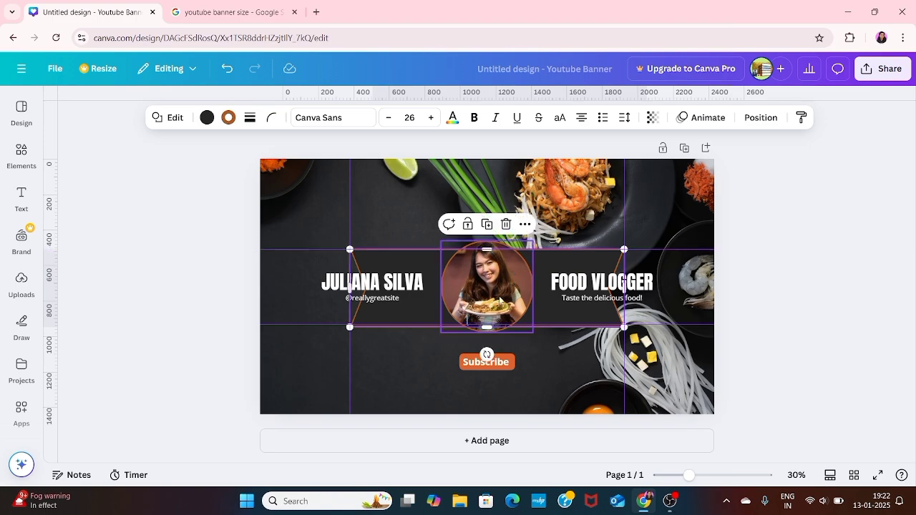
pyautogui.moveTo(490, 328); pyautogui.dragTo(489, 326)
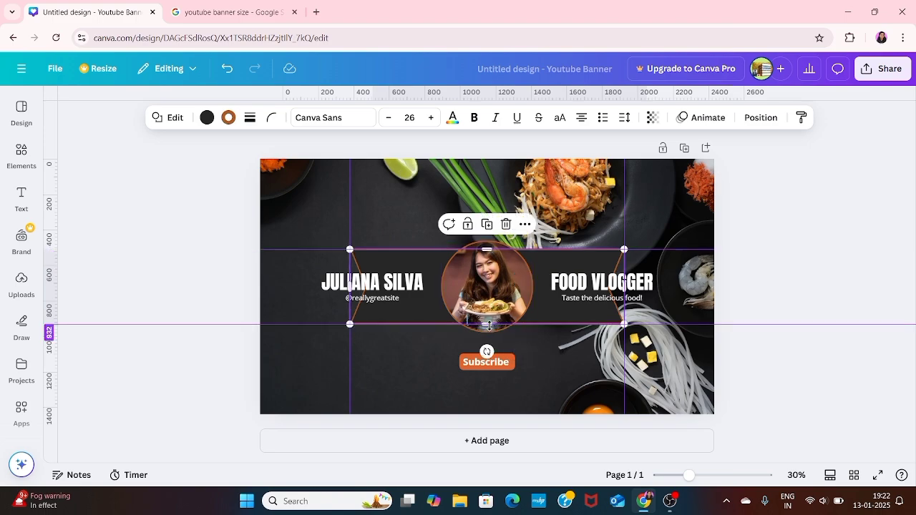
pyautogui.click(822, 251)
# - Shrink the circular photo and centre it inside the ribbon
pyautogui.click(518, 279)
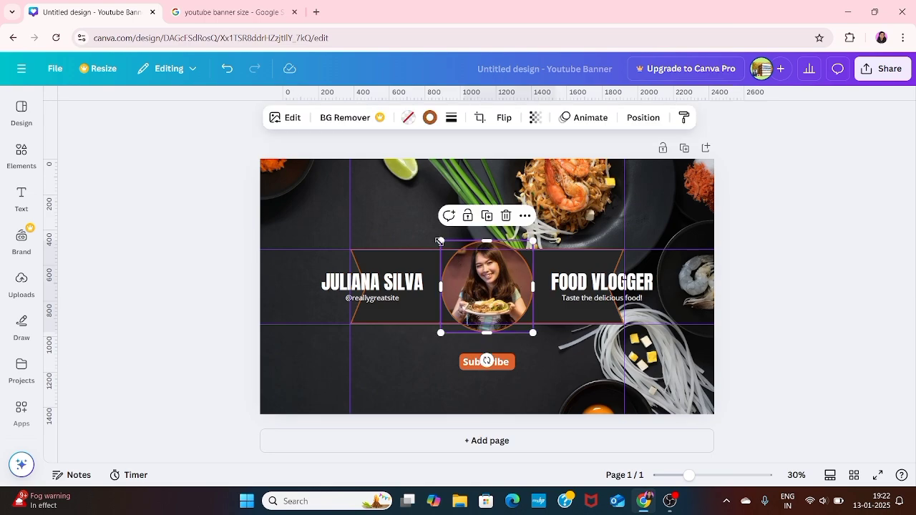
pyautogui.moveTo(439, 241); pyautogui.dragTo(462, 261)
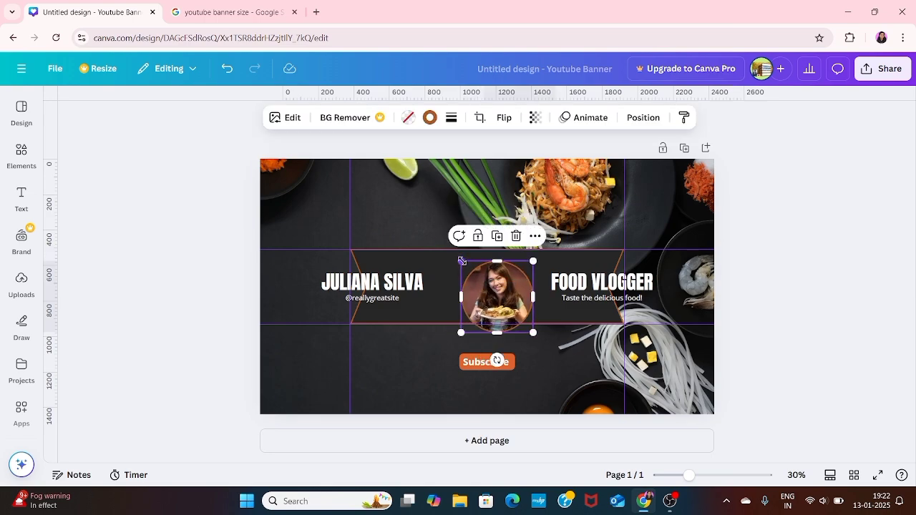
pyautogui.moveTo(494, 297); pyautogui.dragTo(496, 282)
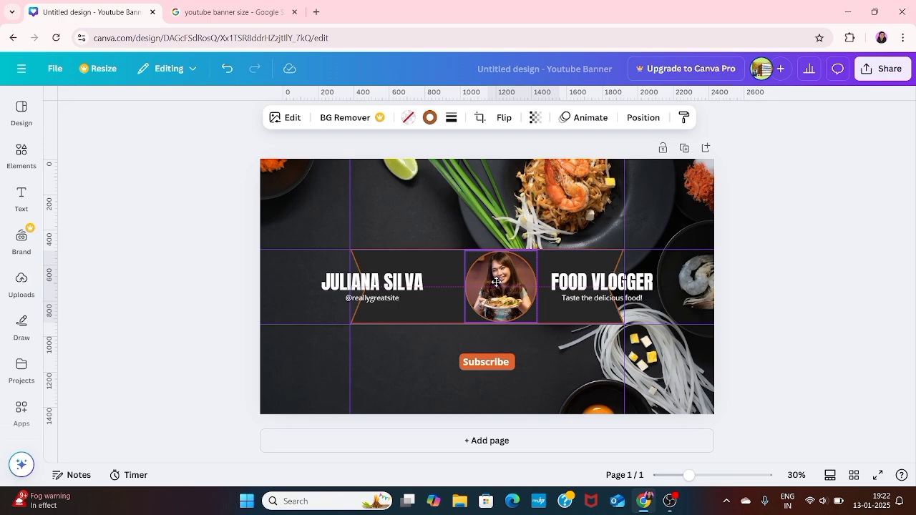
pyautogui.moveTo(497, 282); pyautogui.dragTo(497, 282)
pyautogui.click(804, 229)
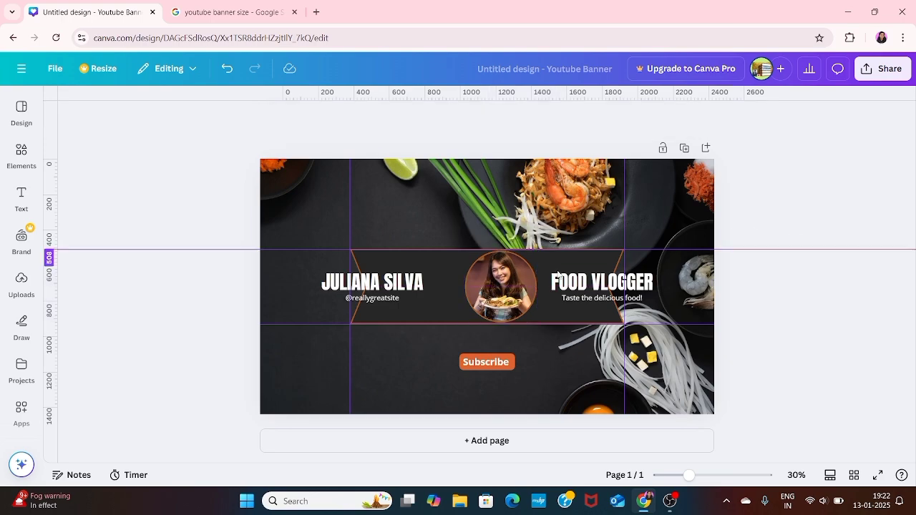
# - Move the name heading up, delete the handle text, and retype the heading as 'CHATKARA'
pyautogui.moveTo(402, 284); pyautogui.dragTo(441, 266)
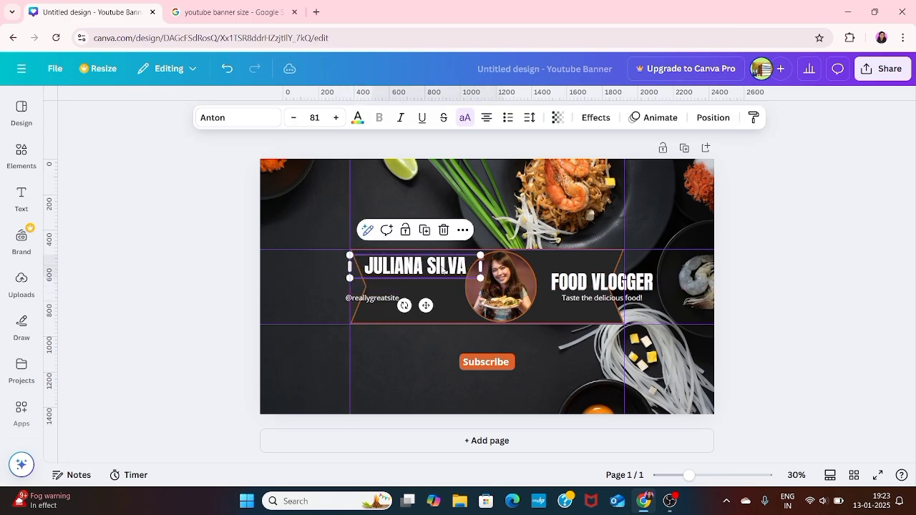
pyautogui.click(372, 299)
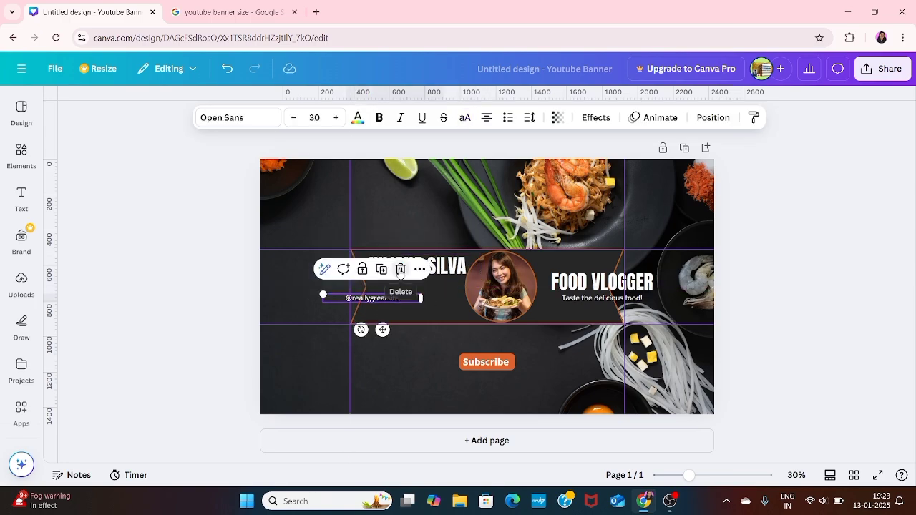
pyautogui.click(398, 279)
pyautogui.click(465, 259)
pyautogui.click(464, 258)
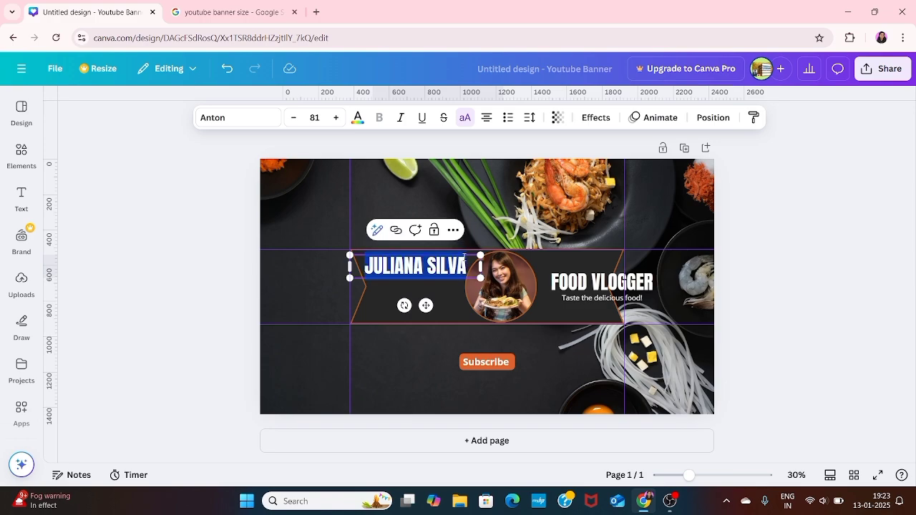
pyautogui.press('BackSpace')
pyautogui.write('CH')
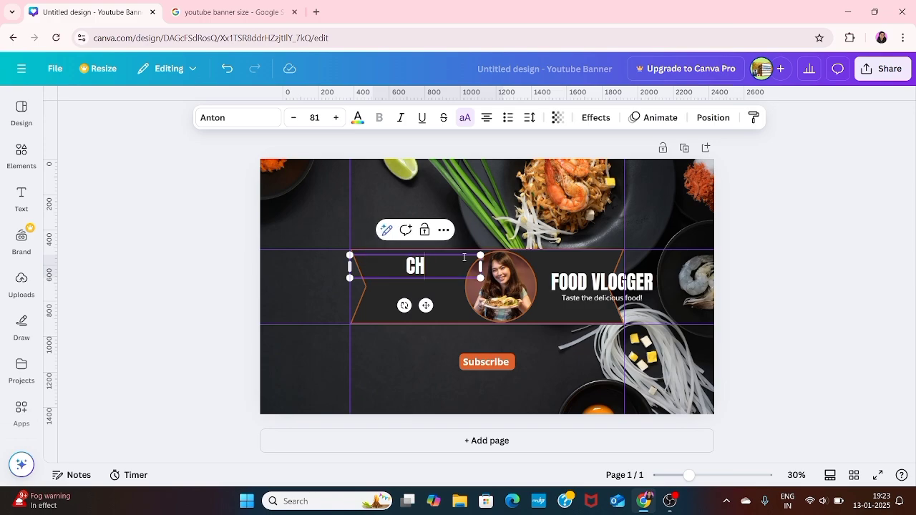
pyautogui.write('ATKARA')
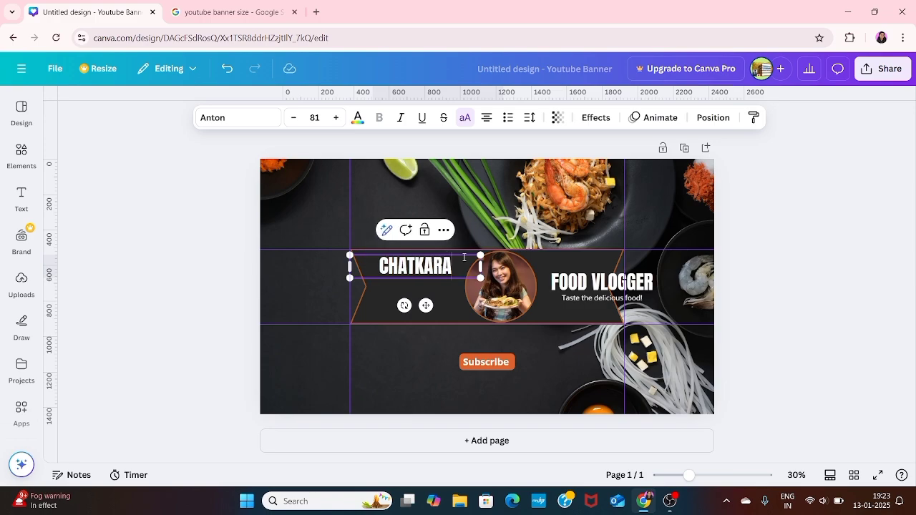
# - Replace FOOD VLOGGER with 'JUNCTION' level with CHATKARA, and move the tagline below CHATKARA
pyautogui.click(561, 278)
pyautogui.click(559, 279)
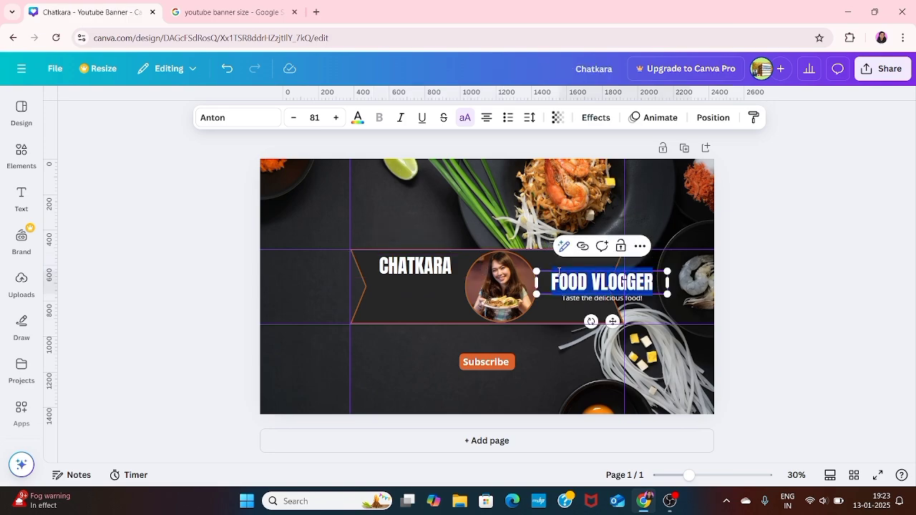
pyautogui.press('BackSpace')
pyautogui.write('J')
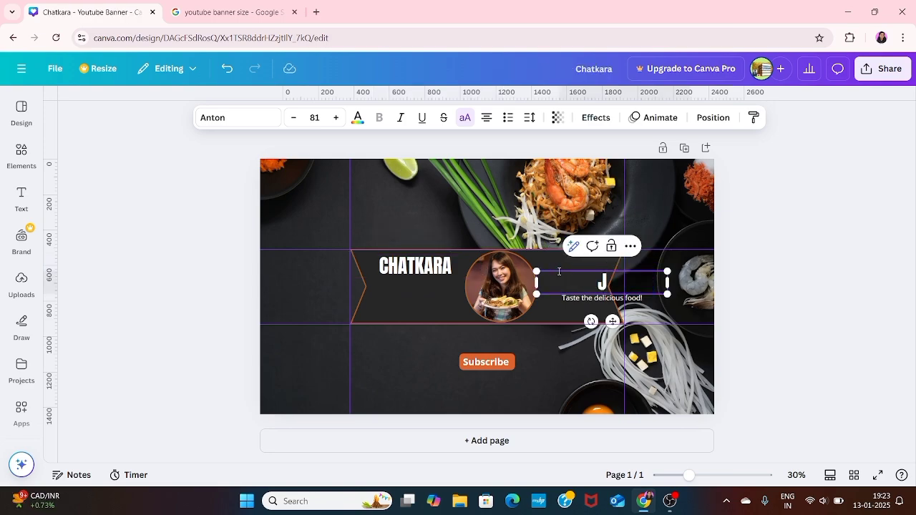
pyautogui.write('UNCTION')
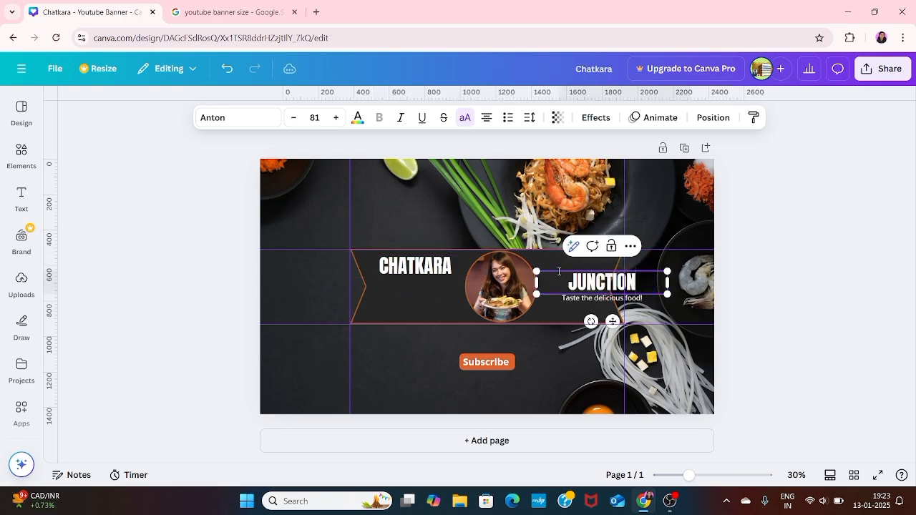
pyautogui.click(803, 270)
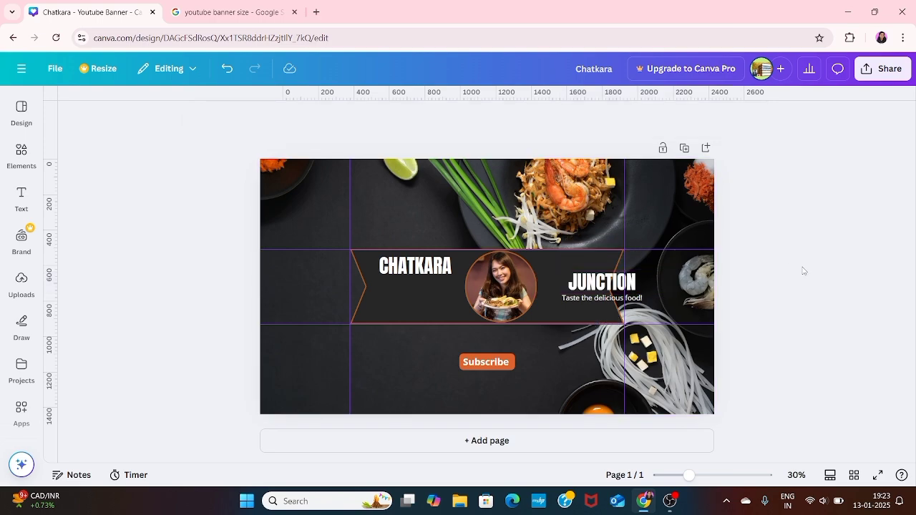
pyautogui.click(614, 281)
pyautogui.moveTo(614, 281); pyautogui.dragTo(591, 266)
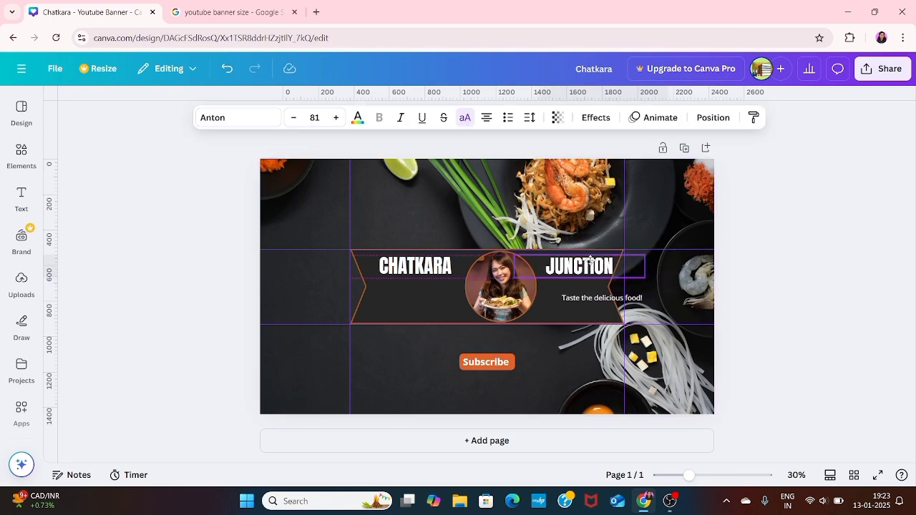
pyautogui.click(803, 266)
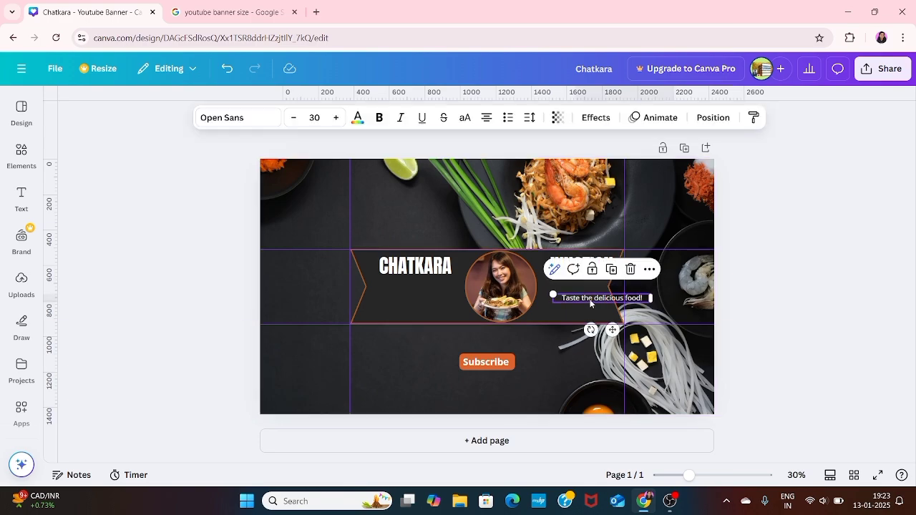
pyautogui.moveTo(590, 299); pyautogui.dragTo(416, 297)
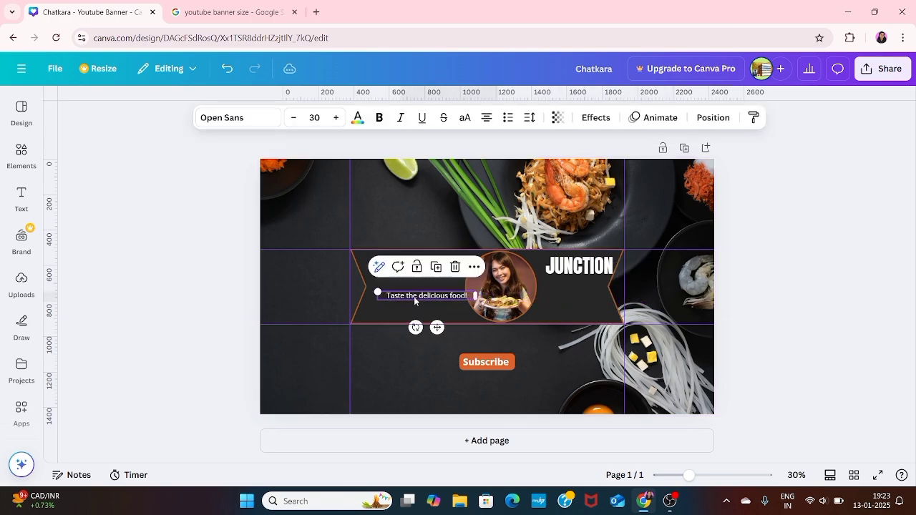
# - Open the downloaded banner PDF from Downloads, close it, and select the food photo background
pyautogui.click(459, 501)
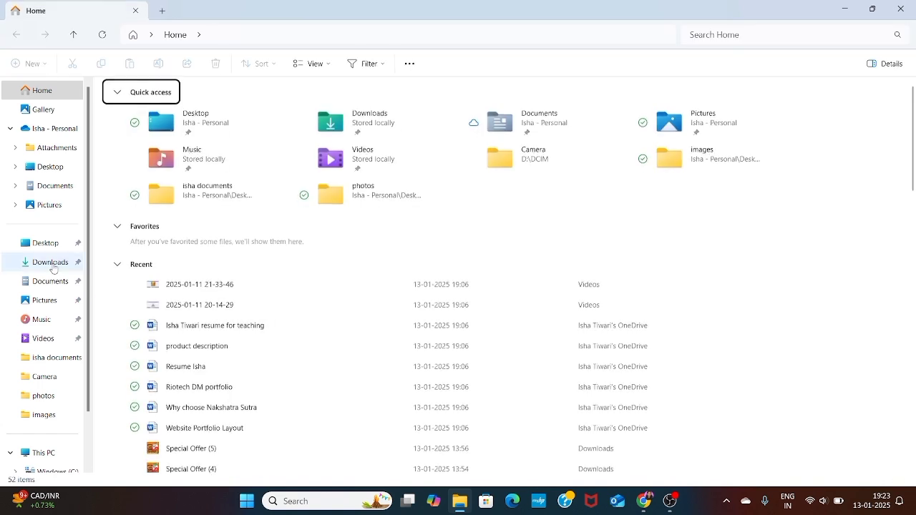
pyautogui.click(46, 262)
pyautogui.scroll(-15, 258, 320)
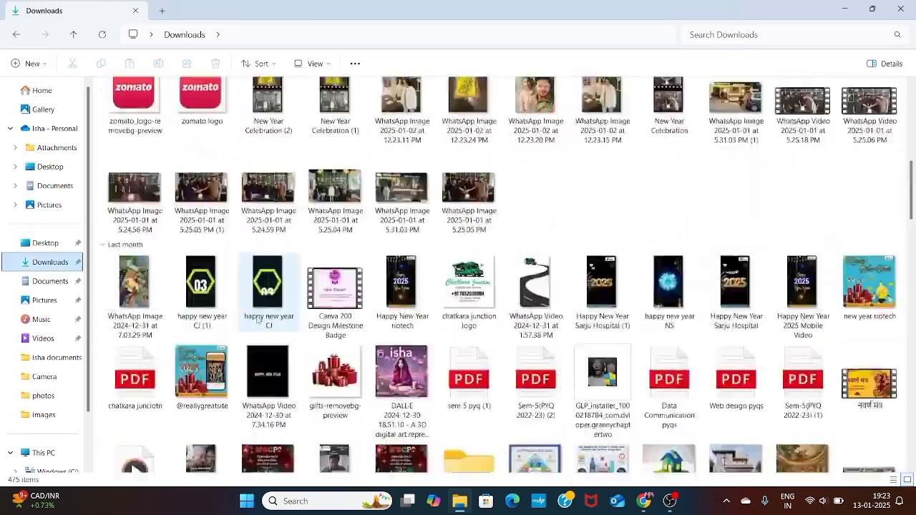
pyautogui.doubleClick(134, 379)
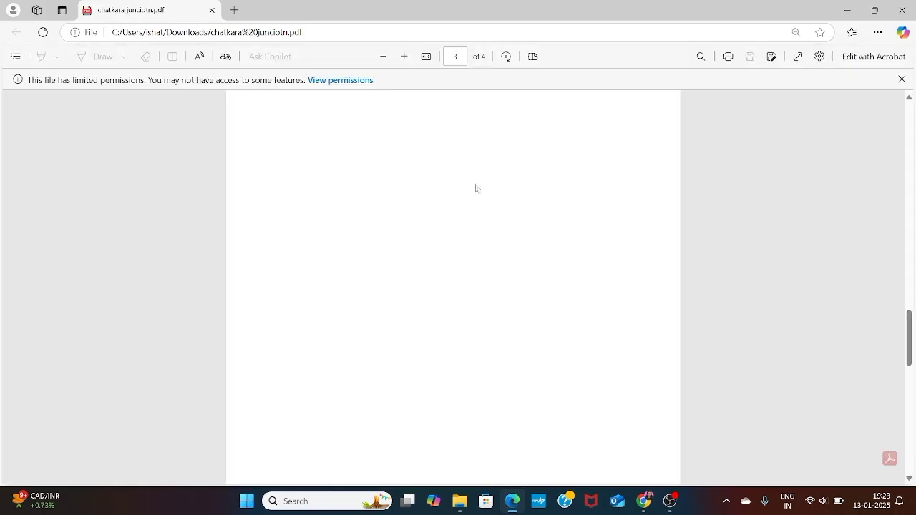
pyautogui.click(900, 10)
pyautogui.click(459, 501)
pyautogui.click(511, 400)
# - Drop the uploaded Chatkara Junction logo into the central circle frame and delete the 'Taste the delicious food!' tagline
pyautogui.doubleClick(511, 398)
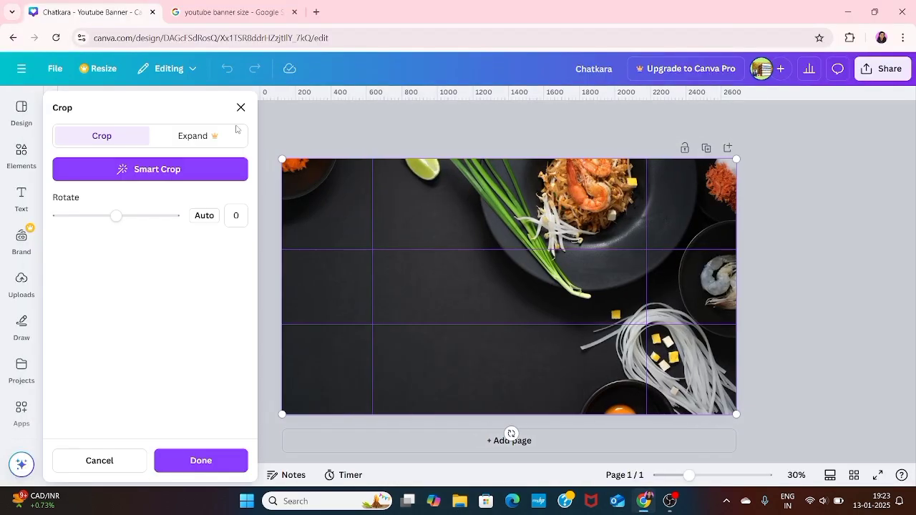
pyautogui.click(240, 107)
pyautogui.click(22, 284)
pyautogui.scroll(-20, 103, 349)
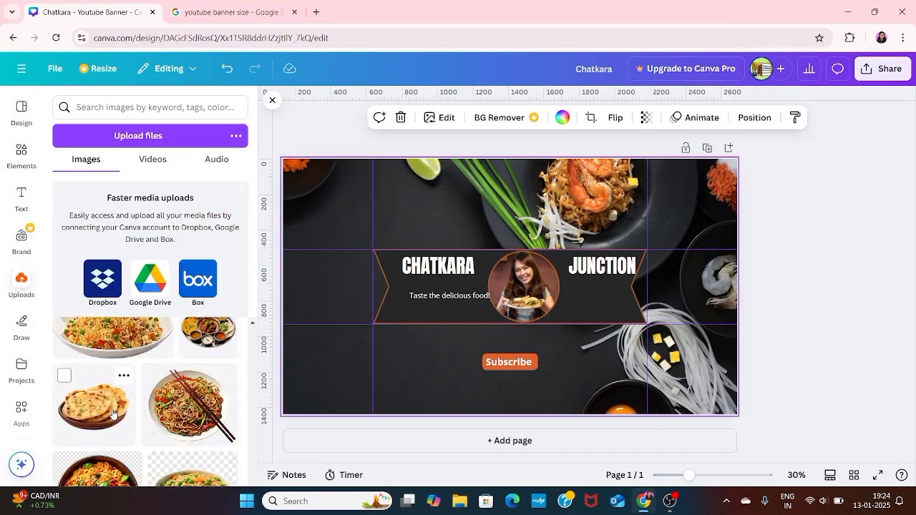
pyautogui.scroll(1, 93, 355)
pyautogui.click(88, 354)
pyautogui.moveTo(510, 286); pyautogui.dragTo(529, 303)
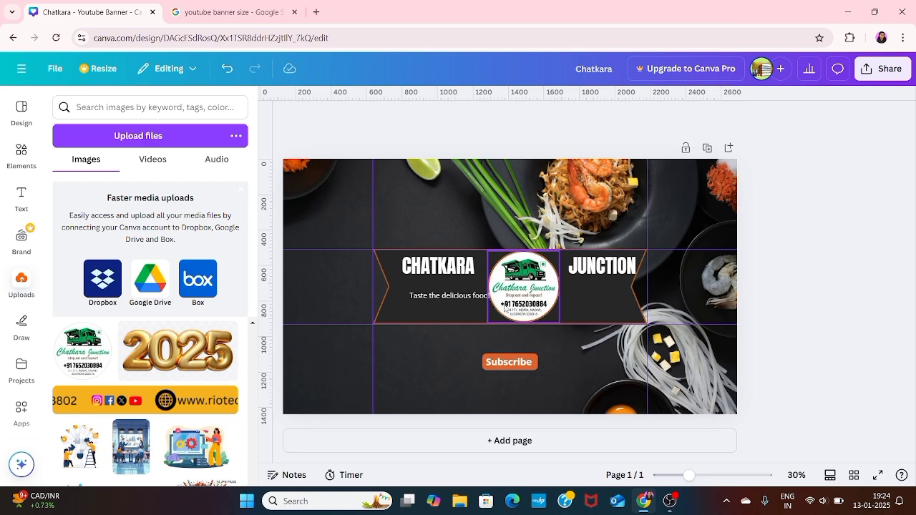
pyautogui.click(469, 300)
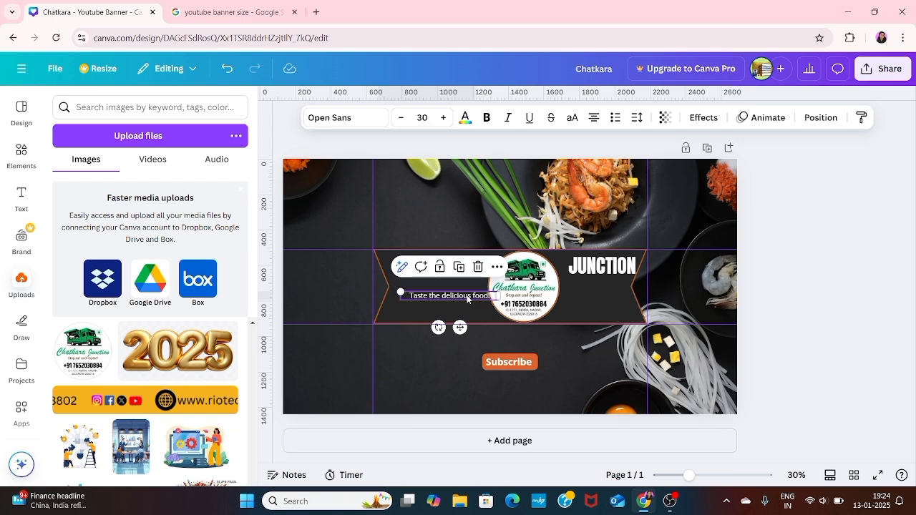
pyautogui.press('Delete')
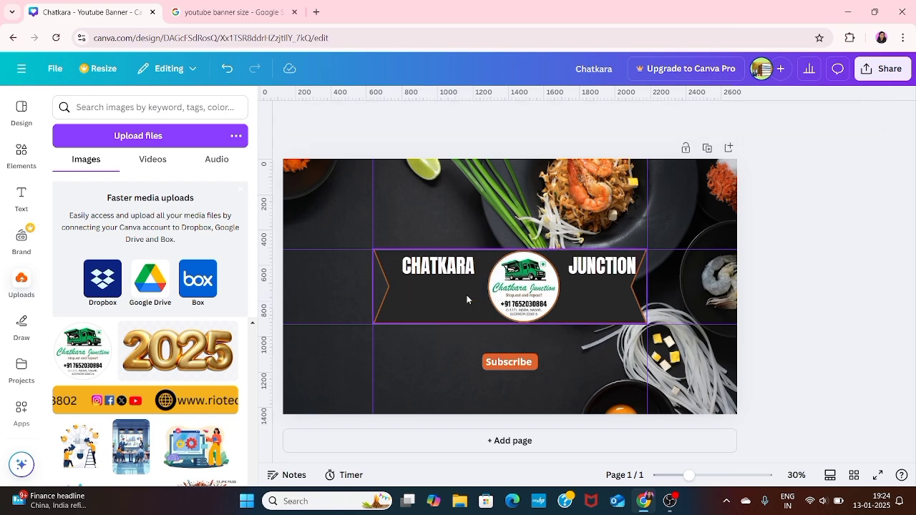
# - Restore the tagline and change its wording to 'Stop, Eat, Repeat !'
pyautogui.hotkey('ctrl', 'z')
pyautogui.click(476, 295)
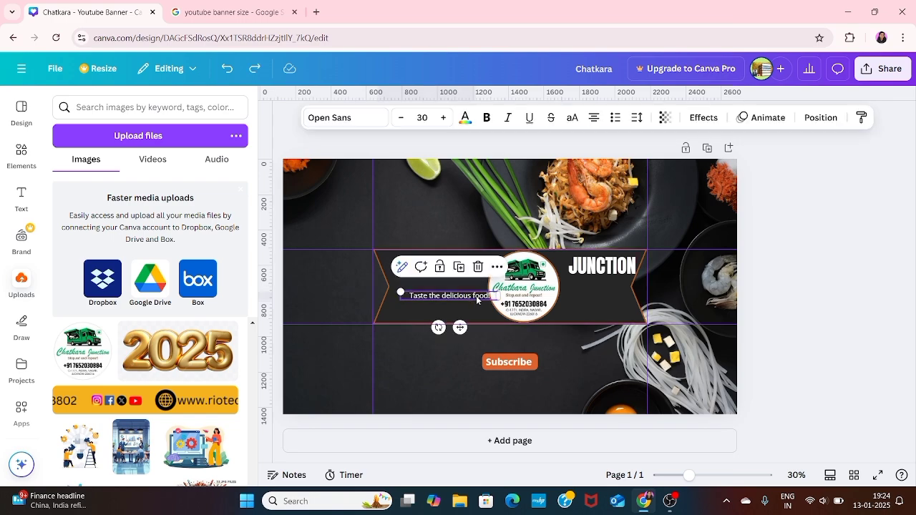
pyautogui.press('Delete')
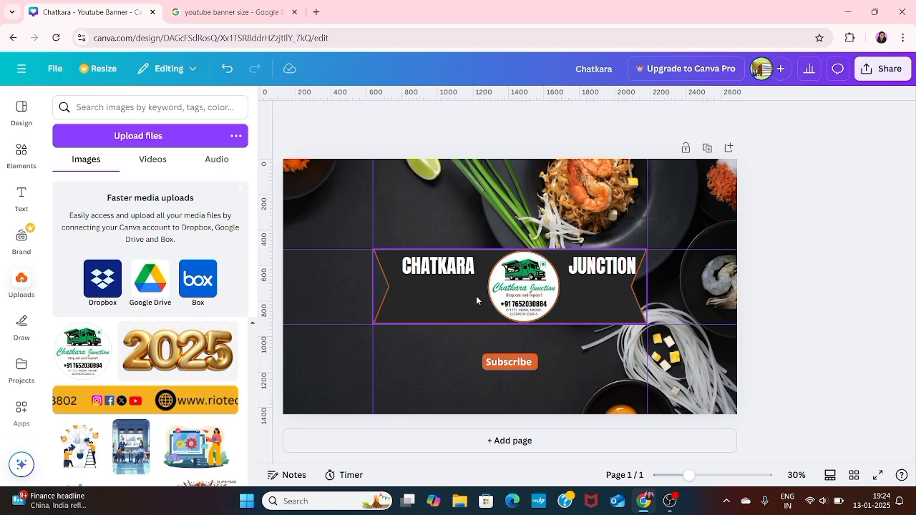
pyautogui.hotkey('ctrl', 'z')
pyautogui.click(471, 297)
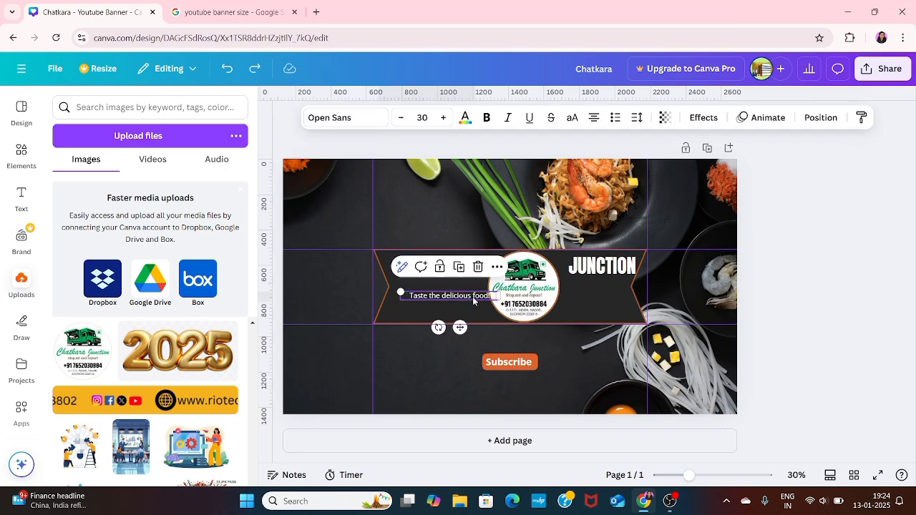
pyautogui.click(472, 296)
pyautogui.press('Delete')
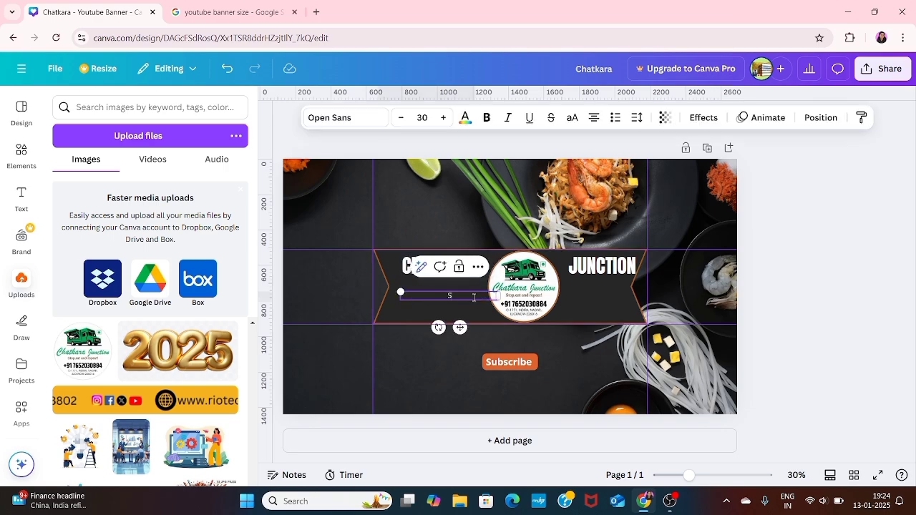
pyautogui.write('Stop, Eat, Repeat')
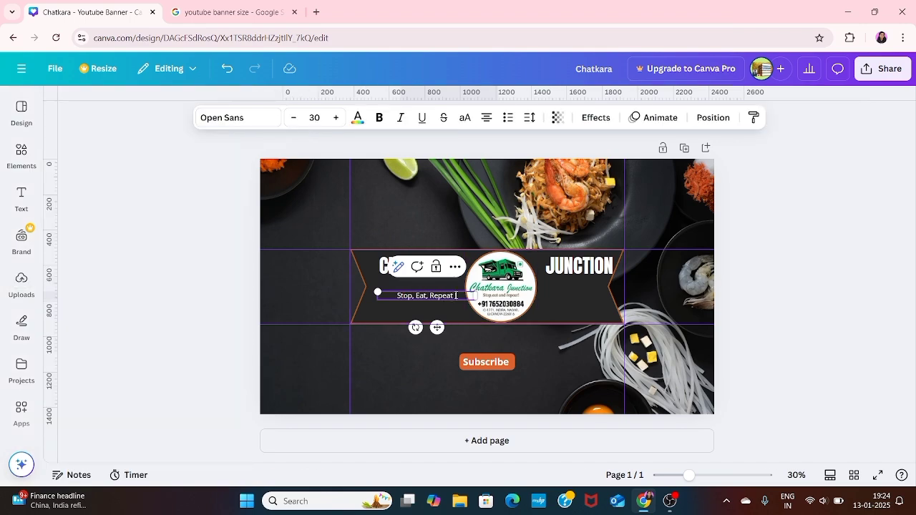
# - Resize and centre the tagline under CHATKARA, then make the design background green
pyautogui.moveTo(436, 327); pyautogui.dragTo(441, 327)
pyautogui.moveTo(382, 291); pyautogui.dragTo(350, 289)
pyautogui.click(644, 268)
pyautogui.click(413, 292)
pyautogui.moveTo(431, 327); pyautogui.dragTo(431, 319)
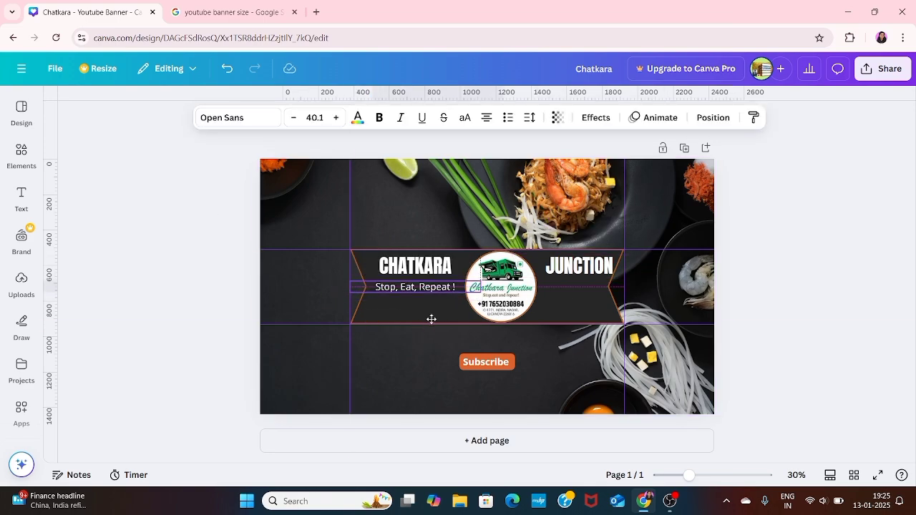
pyautogui.moveTo(433, 319); pyautogui.dragTo(432, 318)
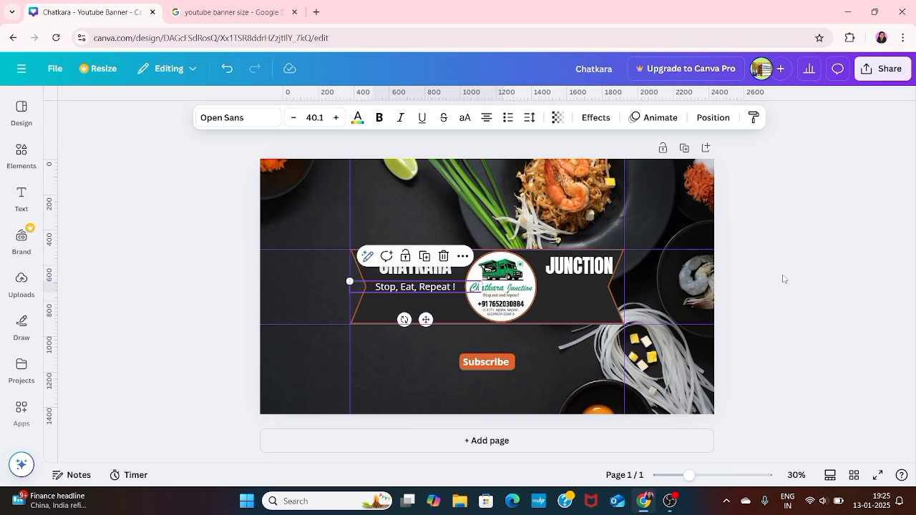
pyautogui.click(804, 283)
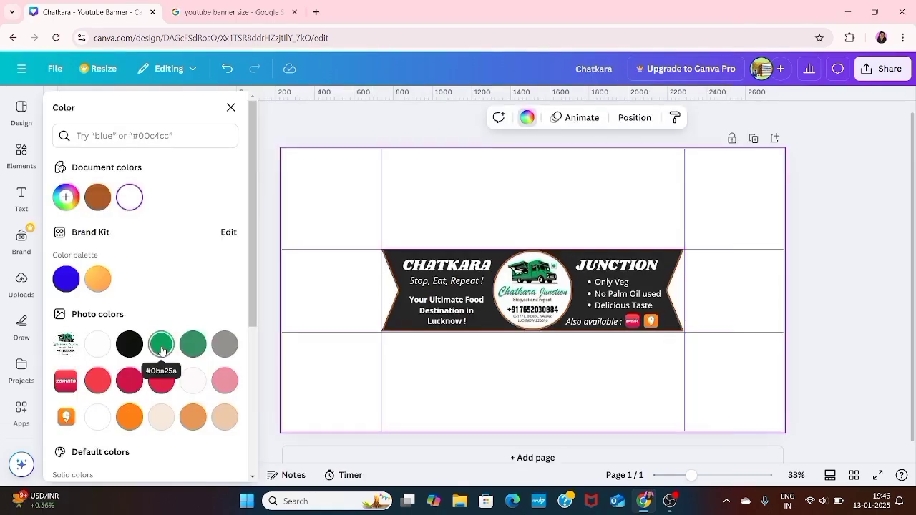
pyautogui.click(161, 344)
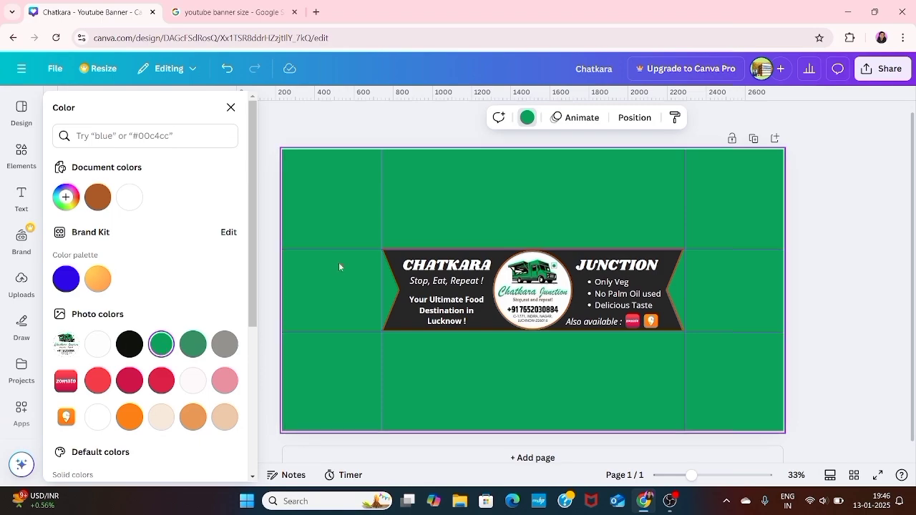
# - Give the dark banner shape a thicker yellow border
pyautogui.click(396, 286)
pyautogui.click(471, 293)
pyautogui.click(415, 313)
pyautogui.click(627, 258)
pyautogui.click(206, 117)
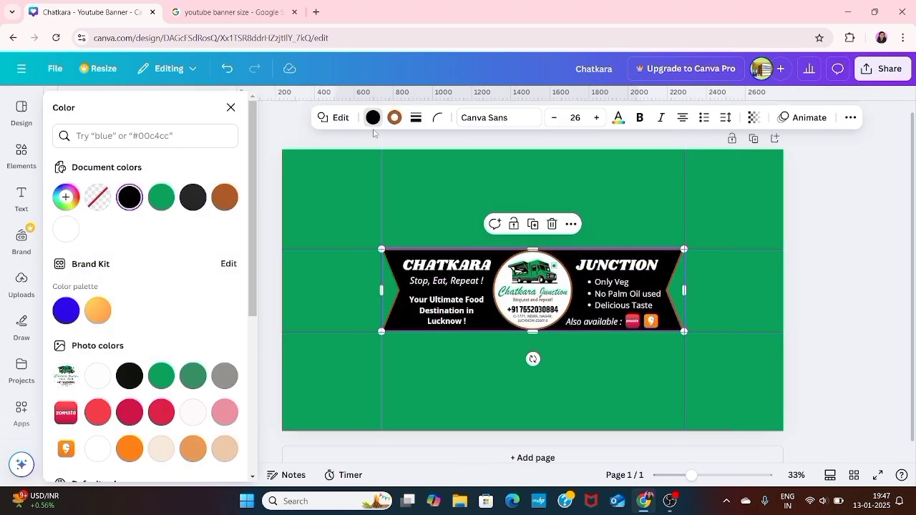
pyautogui.click(395, 117)
pyautogui.click(192, 196)
pyautogui.scroll(-3, 127, 380)
pyautogui.click(161, 298)
pyautogui.click(416, 118)
pyautogui.moveTo(341, 196)
pyautogui.mouseDown()
pyautogui.moveTo(362, 196)
pyautogui.moveTo(349, 196)
pyautogui.mouseUp()
pyautogui.click(840, 280)
# - Fill the photo grid with the rice-bowl (top-left), paneer (bottom-left) and fries (top-right) uploads
pyautogui.click(22, 285)
pyautogui.scroll(-1, 165, 405)
pyautogui.click(165, 405)
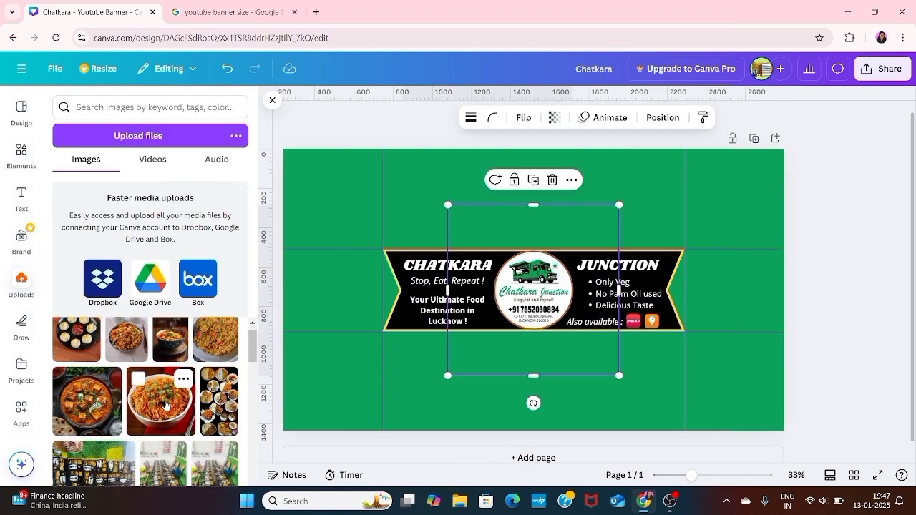
pyautogui.moveTo(518, 354); pyautogui.dragTo(332, 272)
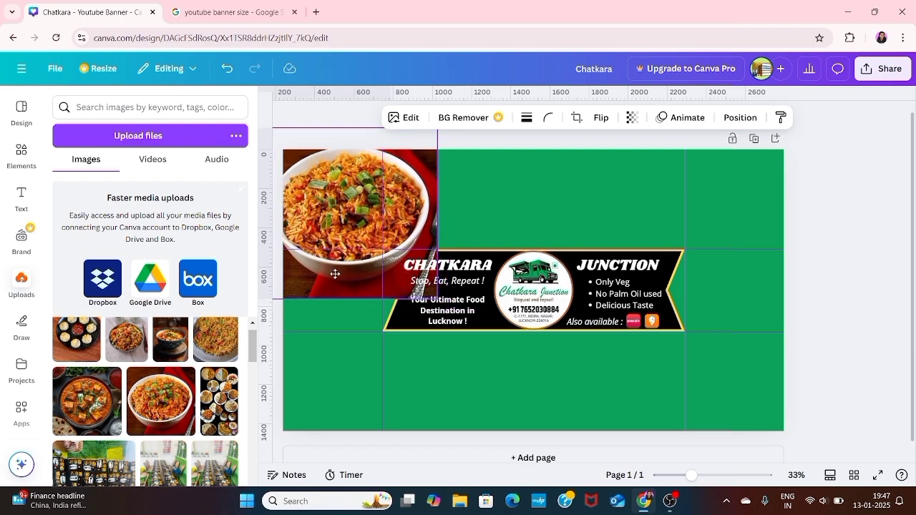
pyautogui.moveTo(437, 299); pyautogui.dragTo(362, 223)
pyautogui.moveTo(335, 190); pyautogui.dragTo(356, 216)
pyautogui.moveTo(287, 153); pyautogui.dragTo(283, 149)
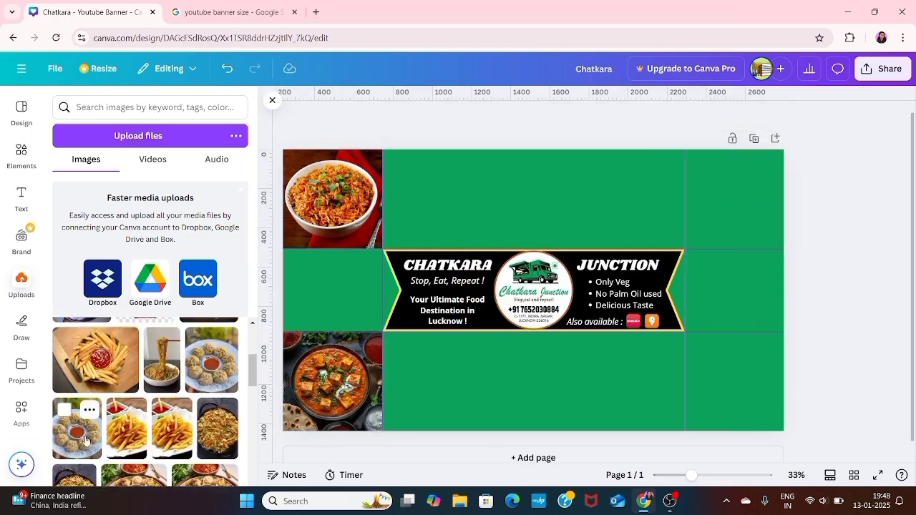
pyautogui.moveTo(126, 432); pyautogui.dragTo(619, 179)
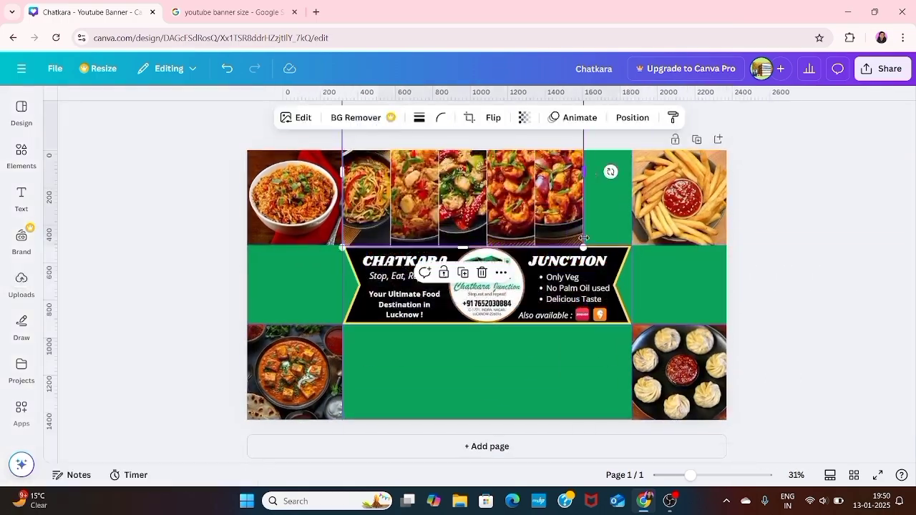
# - Add a chef graphic to the left of the banner
pyautogui.scroll(5, 586, 235)
pyautogui.scroll(-3, 714, 319)
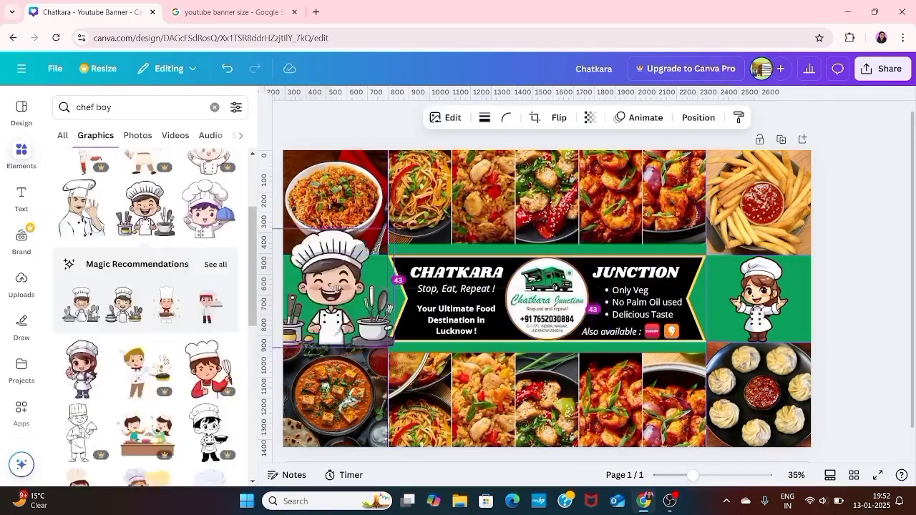
pyautogui.click(272, 100)
pyautogui.click(698, 394)
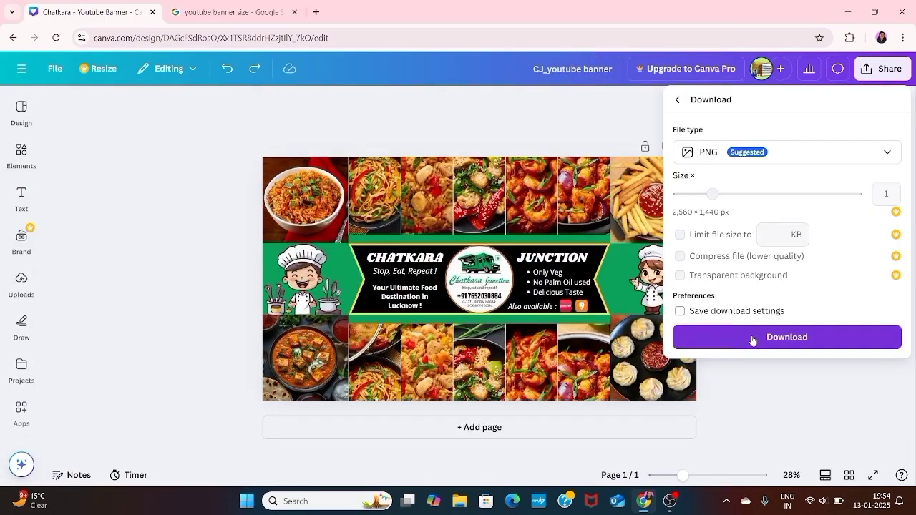
# - Download the banner as the PNG file CJ_youtube banner.png
pyautogui.click(752, 341)
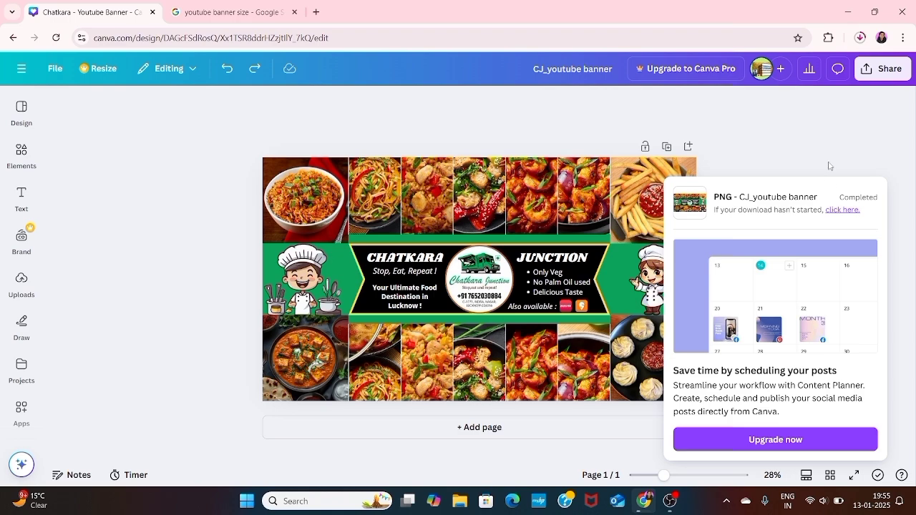
pyautogui.click(805, 118)
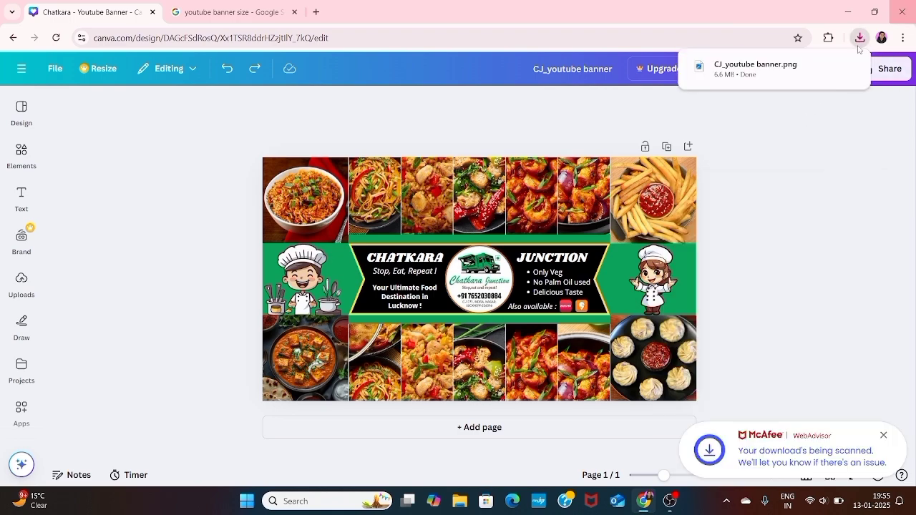
# - View the downloaded CJ_youtube banner.png full-screen in Microsoft Photos
pyautogui.click(852, 68)
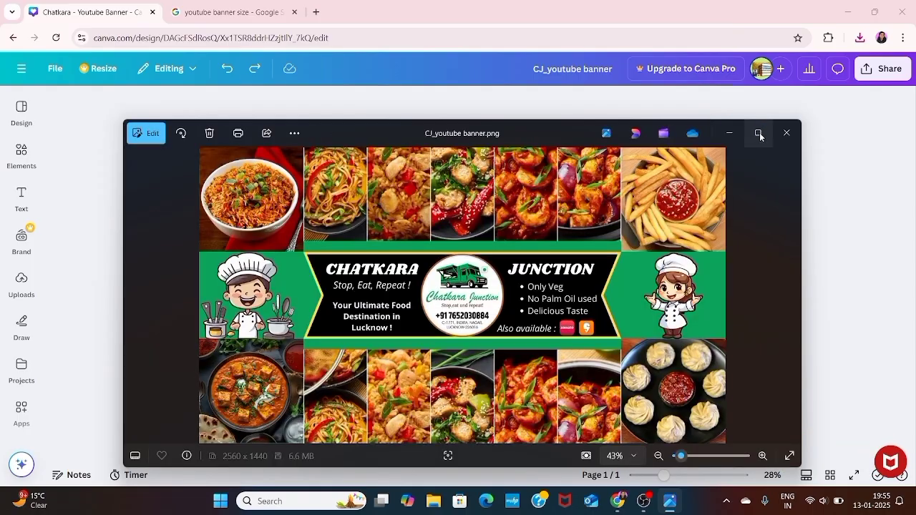
pyautogui.click(758, 134)
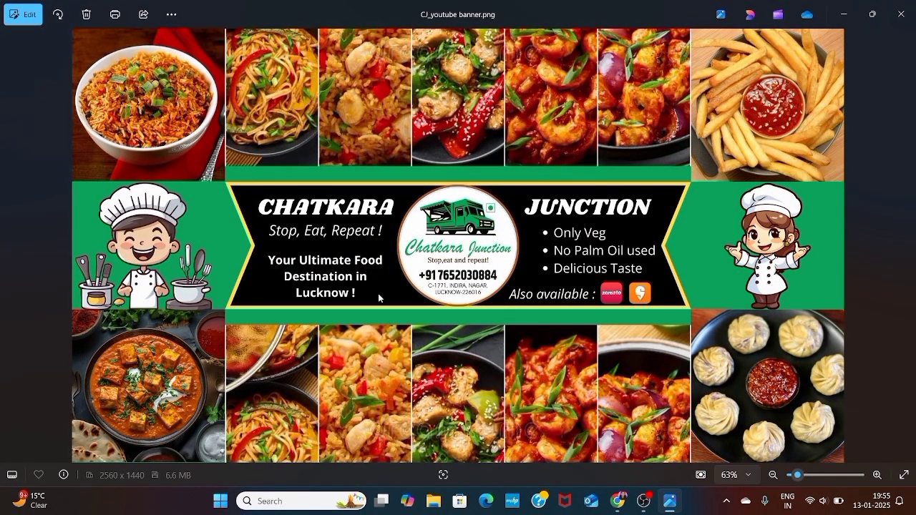
pyautogui.click(619, 503)
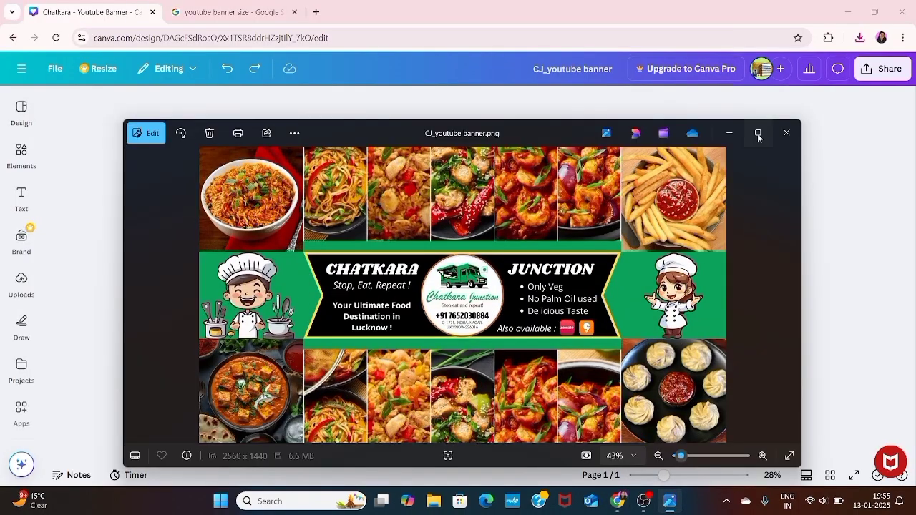
pyautogui.click(758, 133)
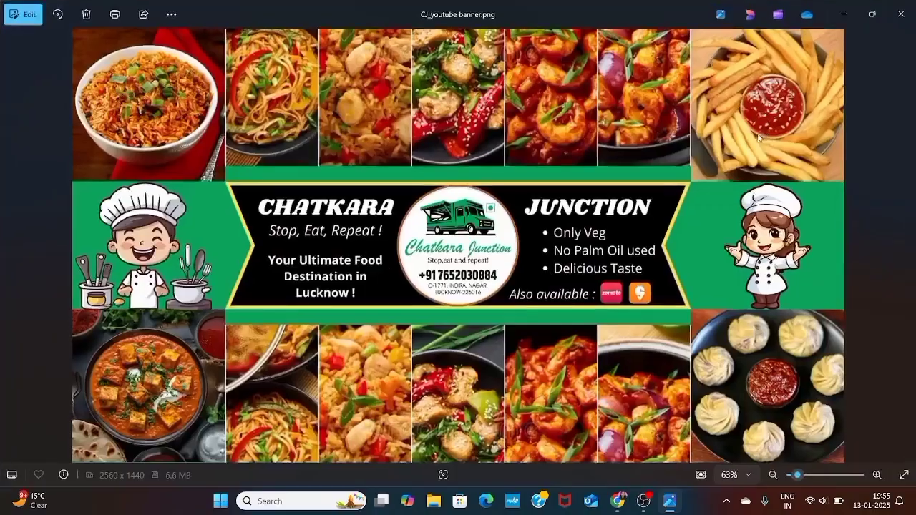